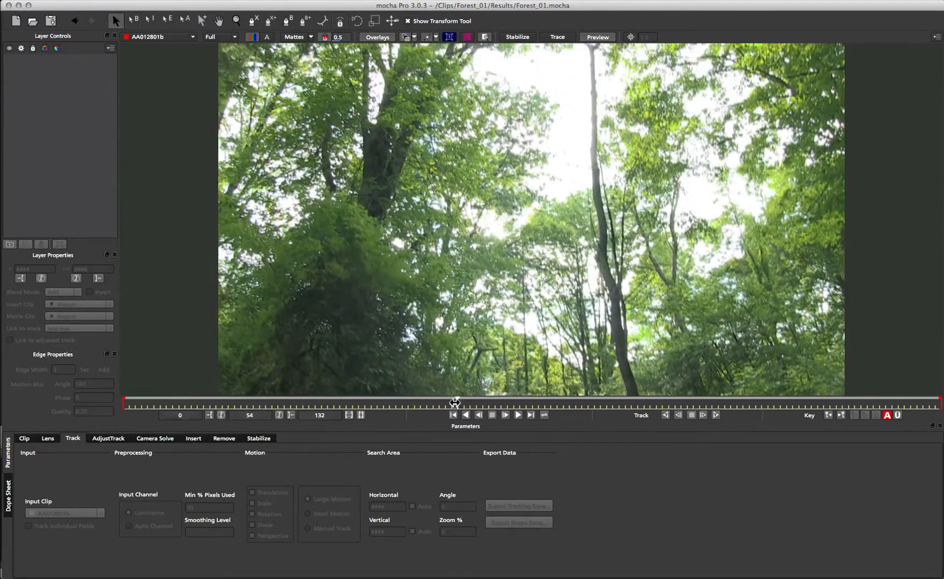
# Draw a closed X-spline around the sunlit patch of grass on the forest path at frame 132
pyautogui.moveTo(454, 402); pyautogui.dragTo(194, 383)
pyautogui.moveTo(305, 384); pyautogui.dragTo(881, 376)
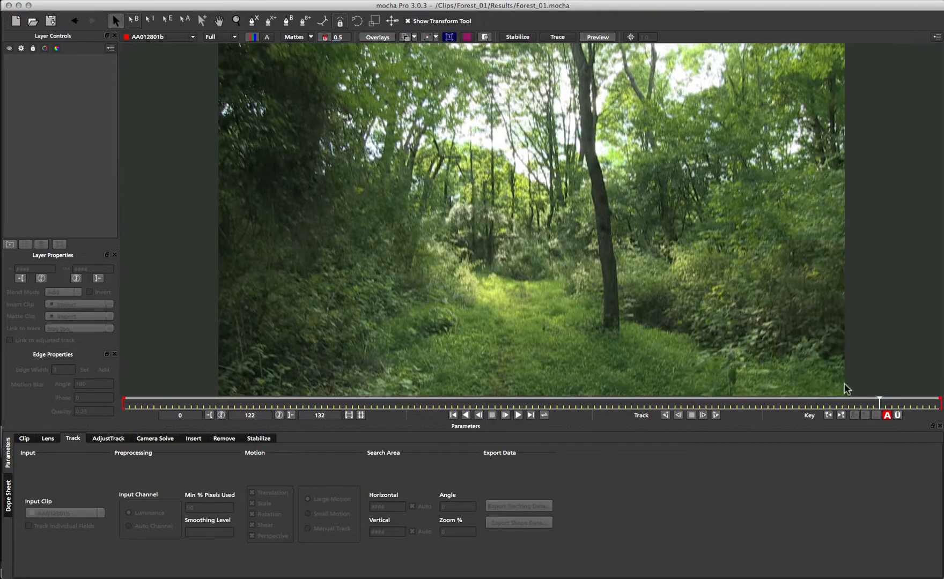
pyautogui.moveTo(878, 402); pyautogui.dragTo(941, 387)
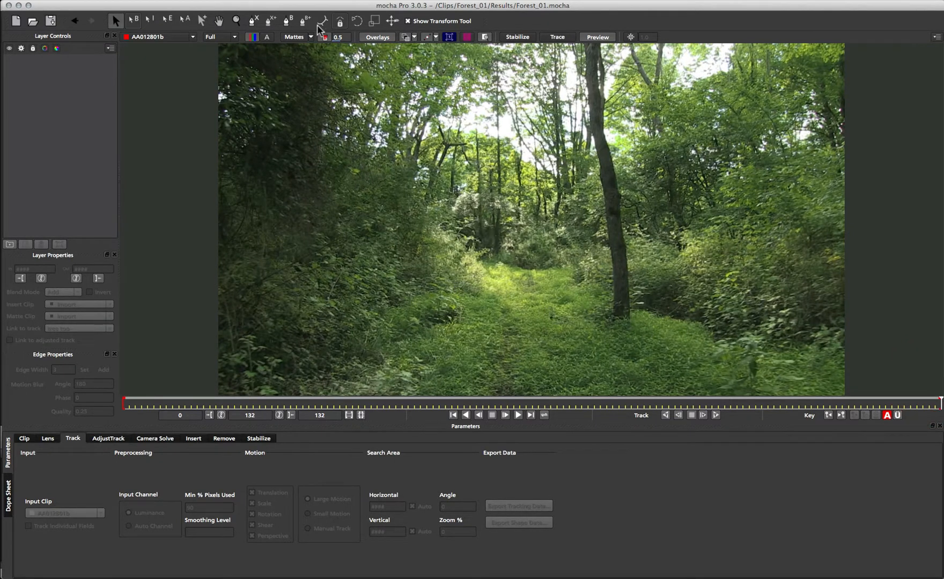
pyautogui.click(251, 23)
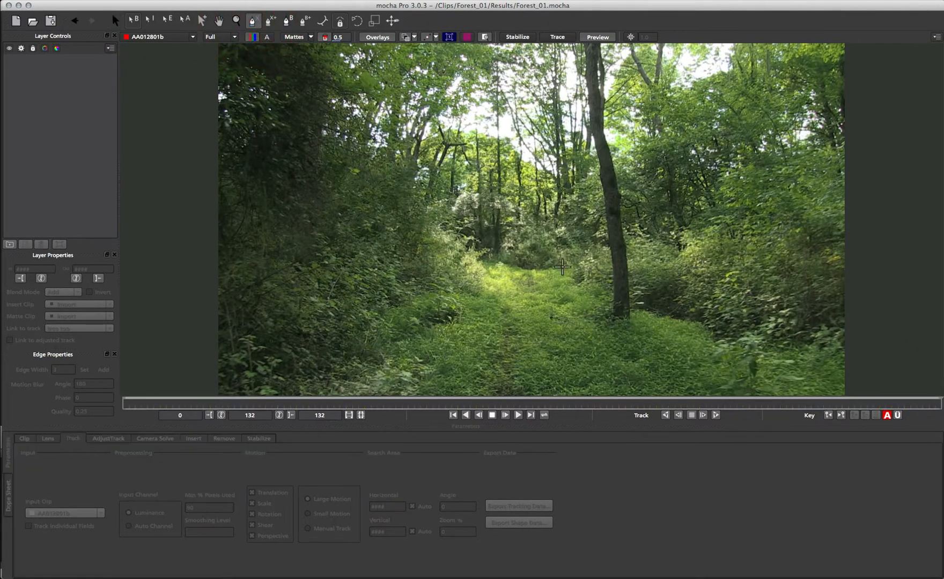
pyautogui.click(564, 265)
pyautogui.click(537, 266)
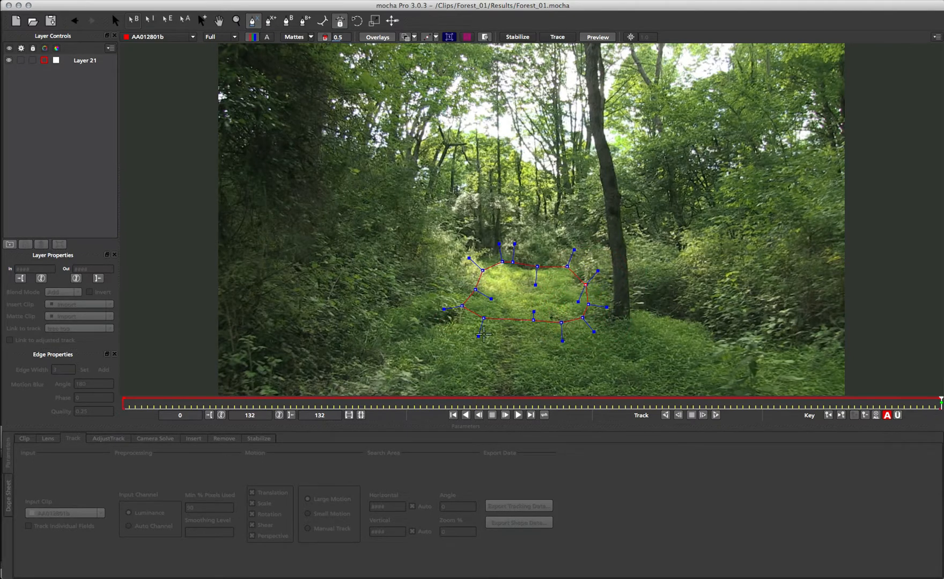
pyautogui.rightClick(585, 284)
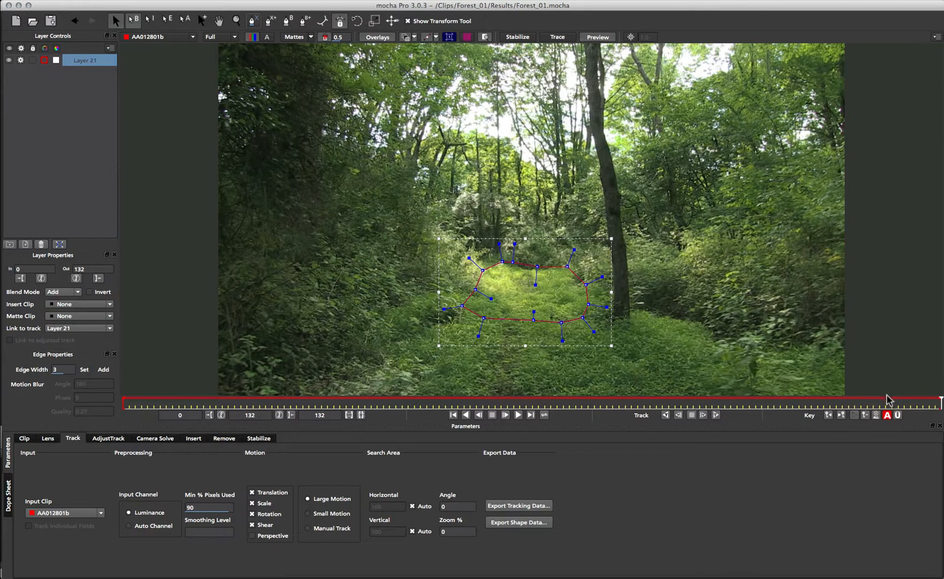
# Turn on the matte display and enable Perspective motion for the new grass layer
pyautogui.moveTo(938, 404)
pyautogui.mouseDown()
pyautogui.moveTo(819, 403)
pyautogui.moveTo(941, 411)
pyautogui.mouseUp()
pyautogui.moveTo(938, 404); pyautogui.dragTo(737, 407)
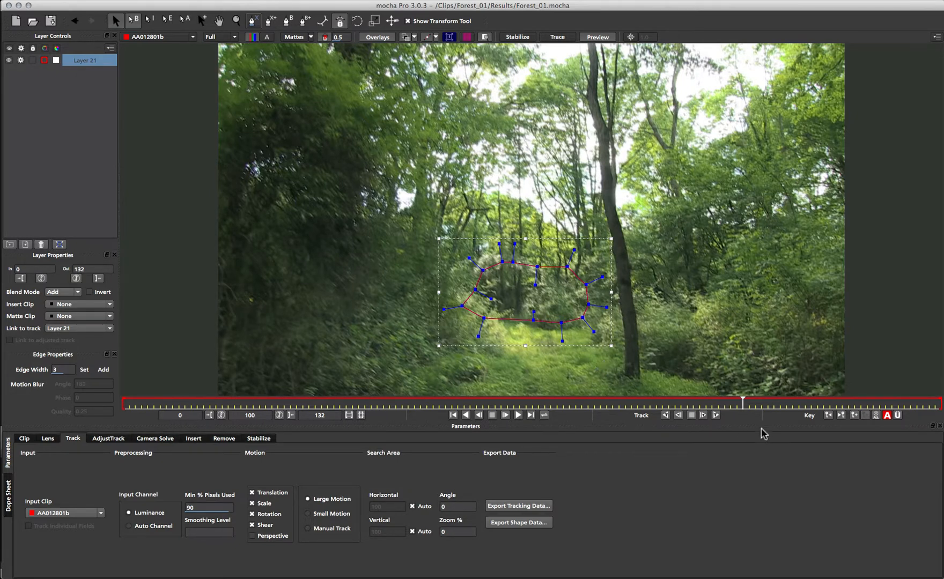
pyautogui.moveTo(740, 403); pyautogui.dragTo(940, 406)
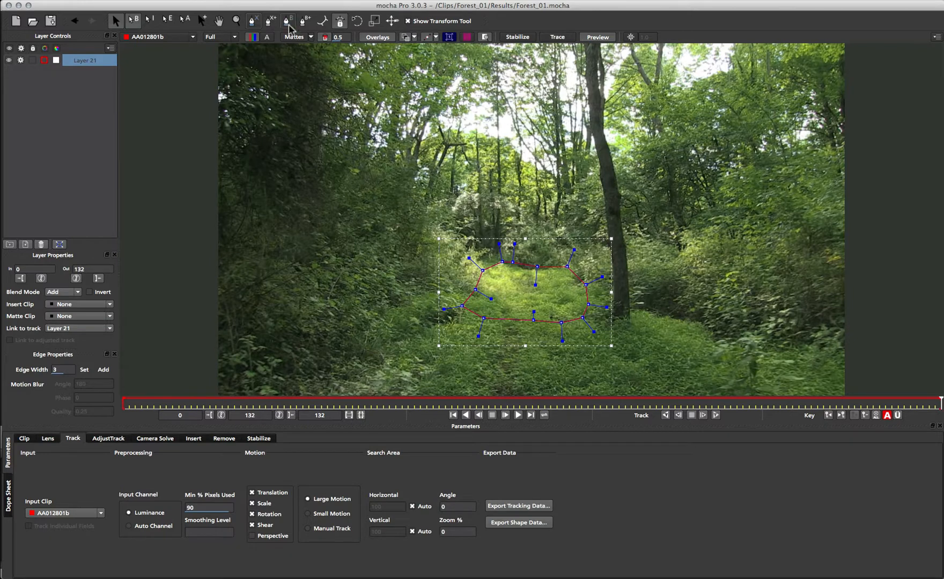
pyautogui.click(298, 38)
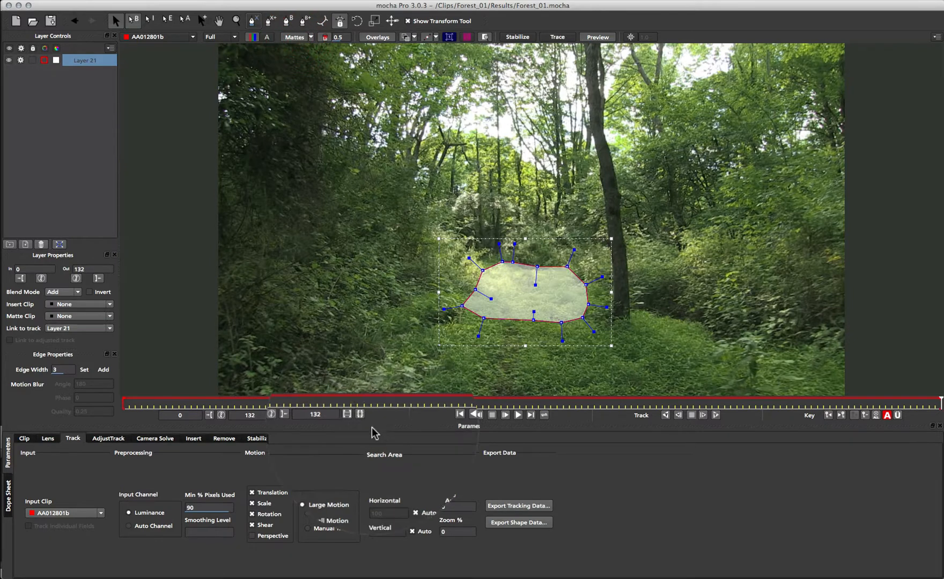
pyautogui.click(269, 513)
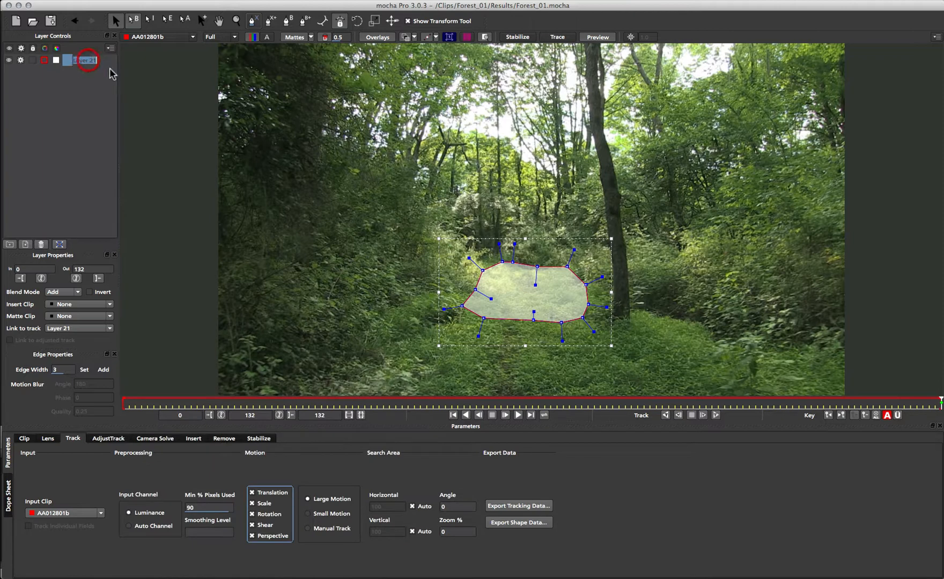
# Name the grass layer "ground" and track it backwards from frame 132
pyautogui.write('ground')
pyautogui.click(665, 415)
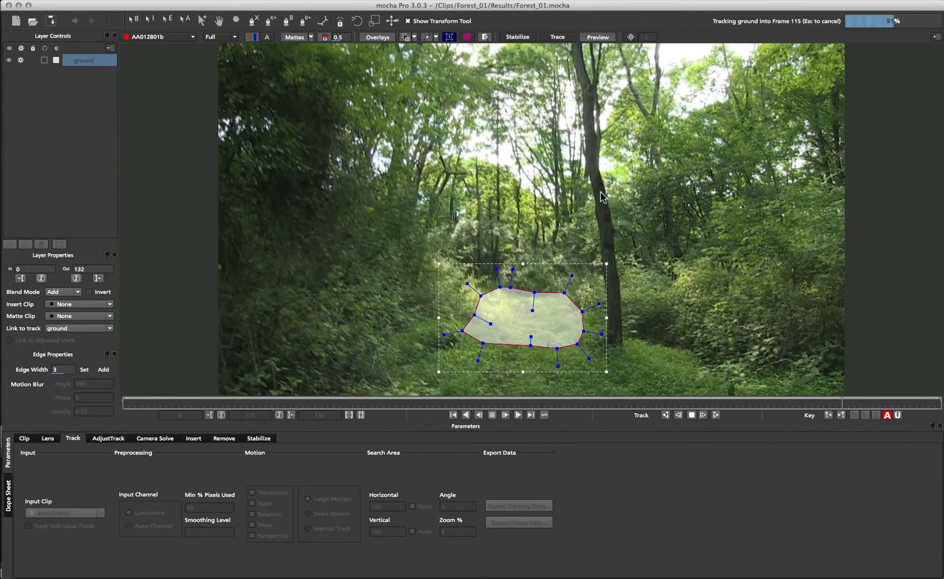
pyautogui.click(294, 36)
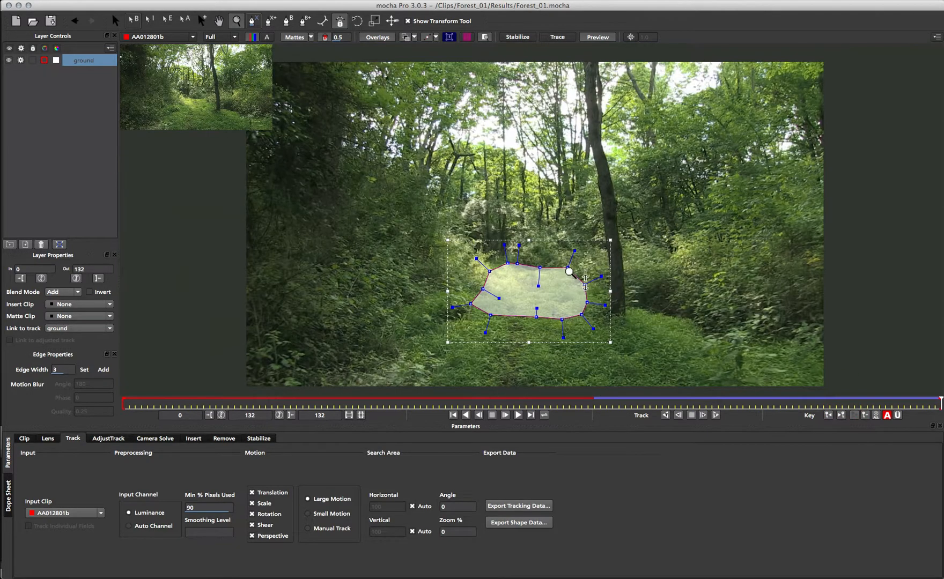
# Show the planar grid and fit the surface corners to the perspective of the ground on frame 132
pyautogui.click(552, 247)
pyautogui.moveTo(552, 247); pyautogui.dragTo(543, 235)
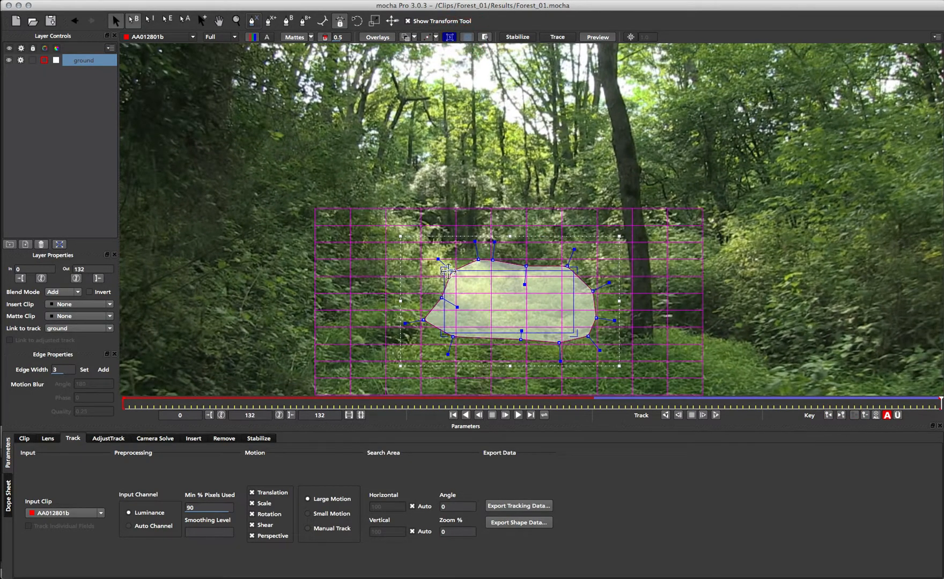
pyautogui.moveTo(448, 271); pyautogui.dragTo(454, 271)
pyautogui.moveTo(571, 274); pyautogui.dragTo(549, 282)
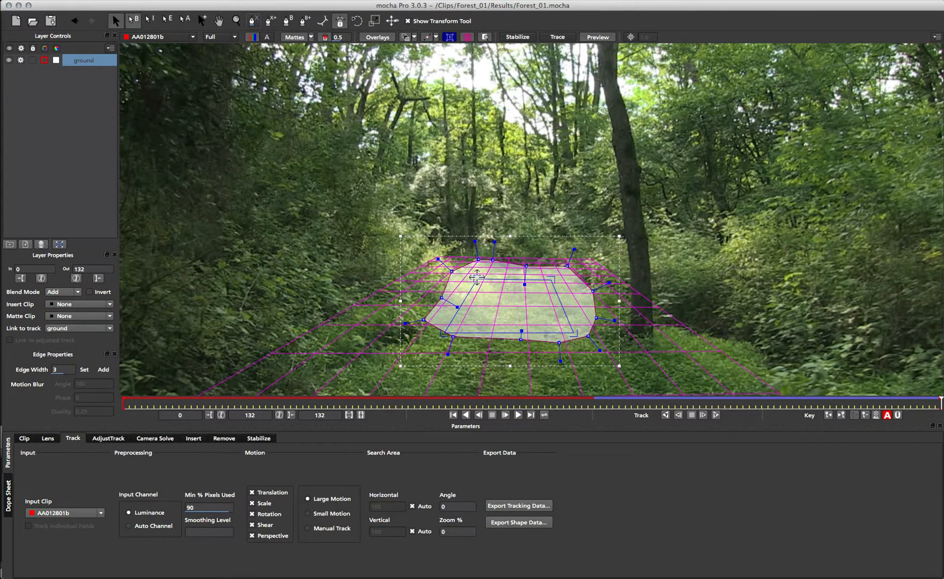
pyautogui.moveTo(494, 332); pyautogui.dragTo(492, 314)
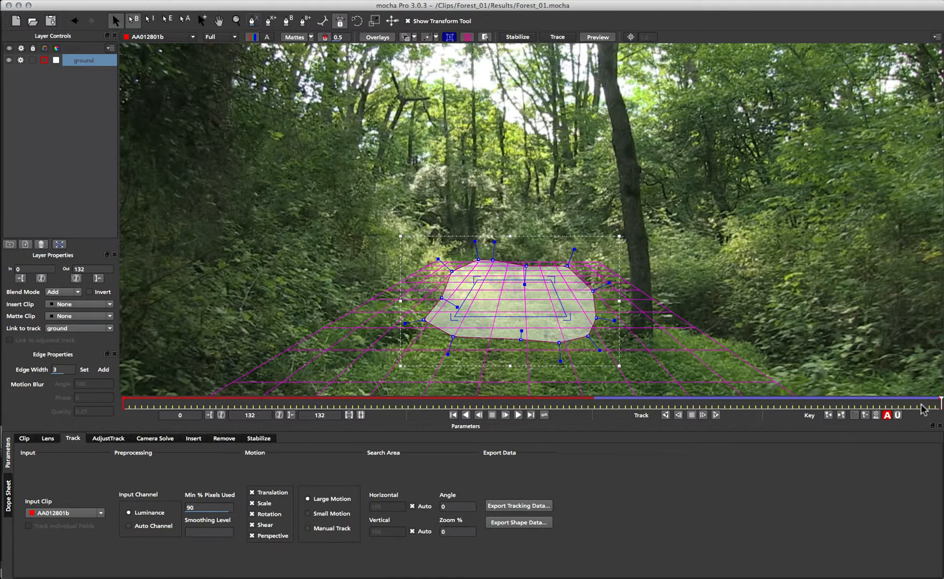
# Check the ground track over the earlier frames and set the layer's in point to frame 82
pyautogui.moveTo(937, 403); pyautogui.dragTo(718, 406)
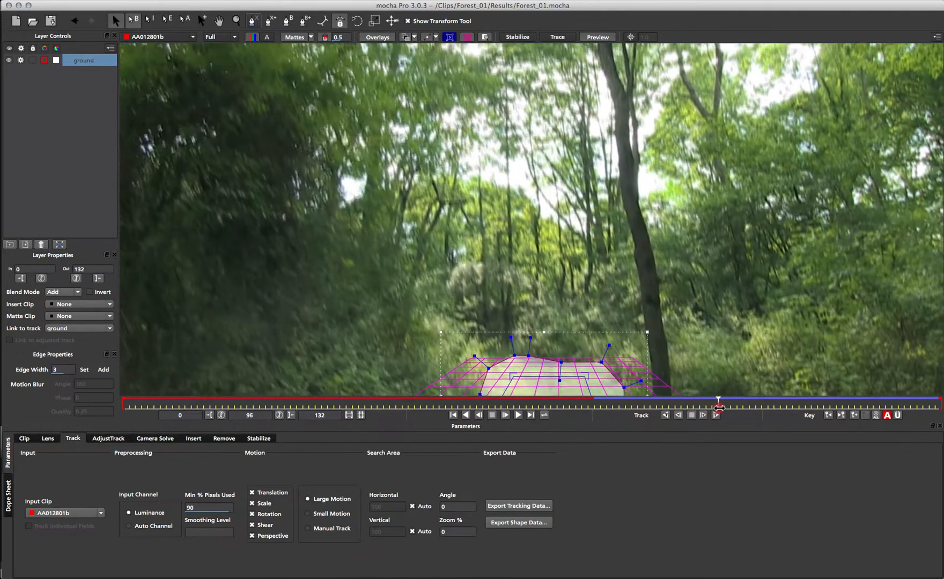
pyautogui.press('z')
pyautogui.keyDown('alt'); pyautogui.click(604, 290); pyautogui.keyUp('alt')
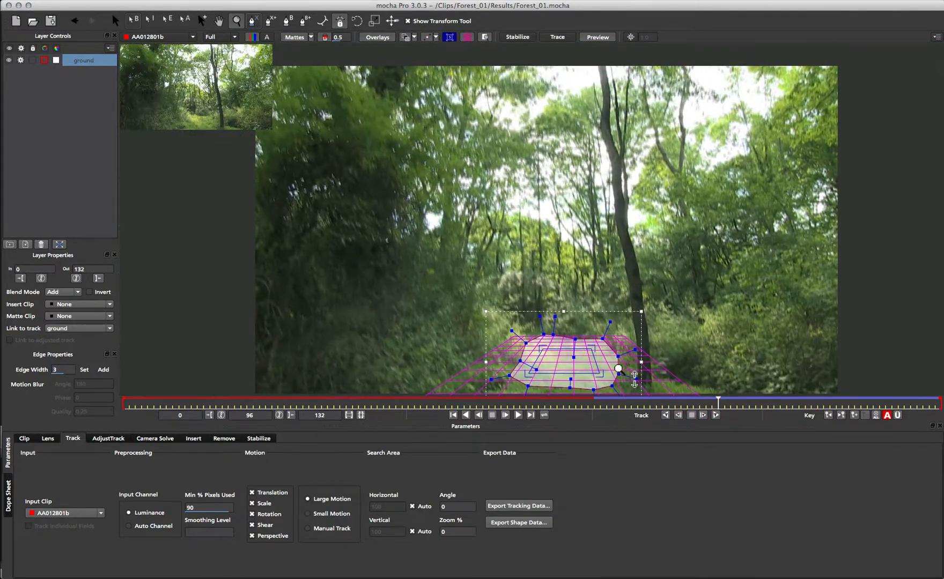
pyautogui.press('s')
pyautogui.moveTo(718, 403)
pyautogui.mouseDown()
pyautogui.moveTo(621, 404)
pyautogui.moveTo(891, 406)
pyautogui.moveTo(701, 413)
pyautogui.moveTo(727, 408)
pyautogui.mouseUp()
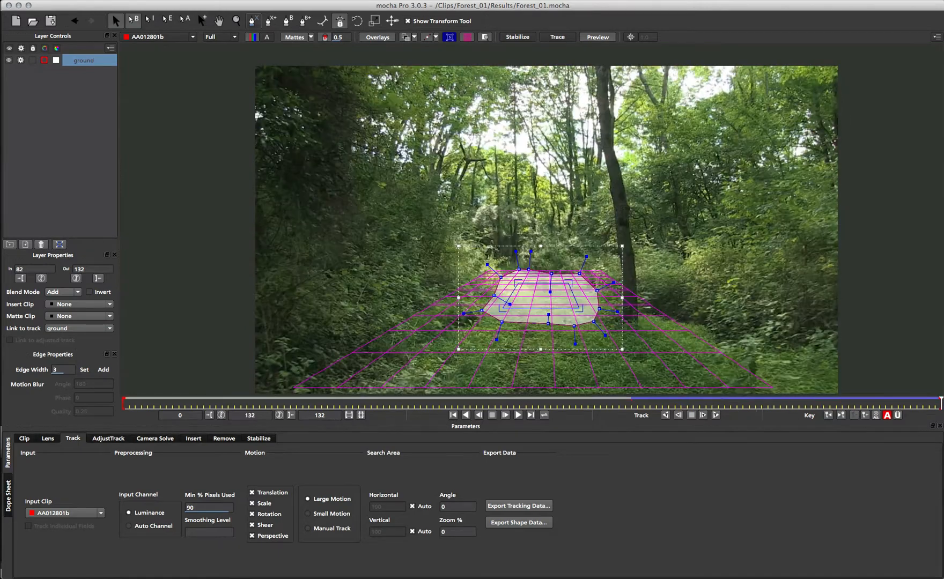
# Hide the matte fill and examine up close how the planar grid sticks to the ground near frame 132
pyautogui.click(296, 38)
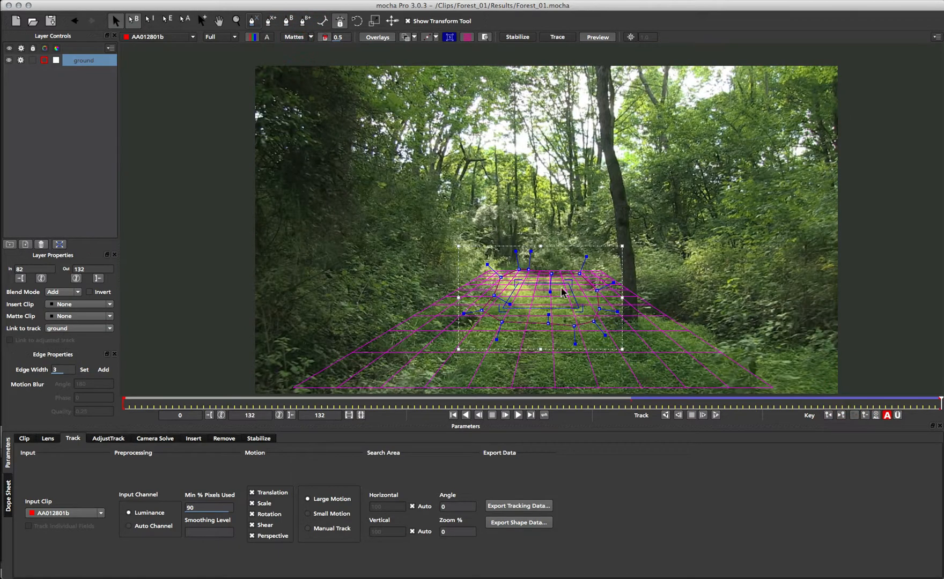
pyautogui.press('z')
pyautogui.moveTo(558, 304); pyautogui.dragTo(544, 274)
pyautogui.press('s')
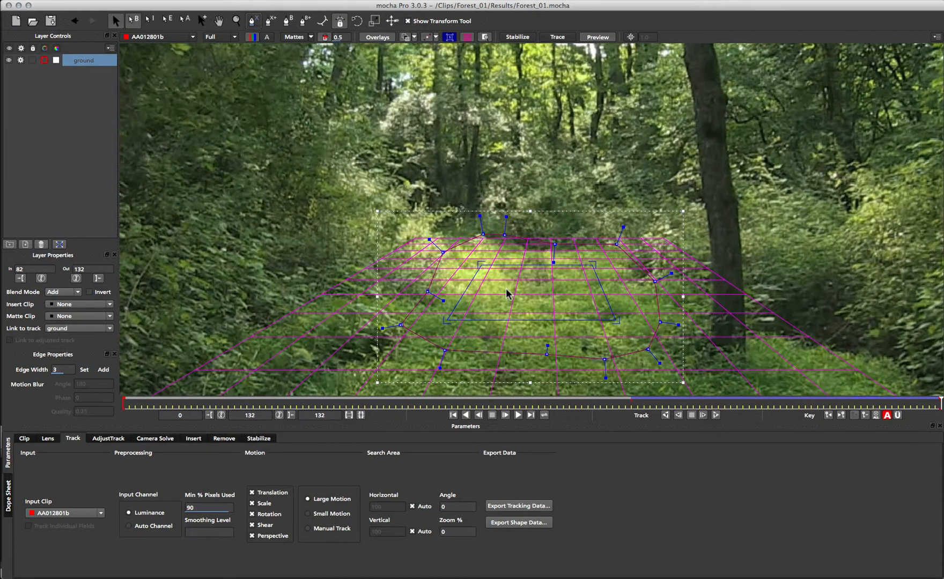
pyautogui.click(532, 39)
pyautogui.moveTo(933, 404)
pyautogui.mouseDown()
pyautogui.moveTo(759, 405)
pyautogui.moveTo(926, 417)
pyautogui.moveTo(746, 417)
pyautogui.moveTo(901, 410)
pyautogui.moveTo(696, 400)
pyautogui.moveTo(875, 401)
pyautogui.moveTo(665, 404)
pyautogui.moveTo(941, 403)
pyautogui.mouseUp()
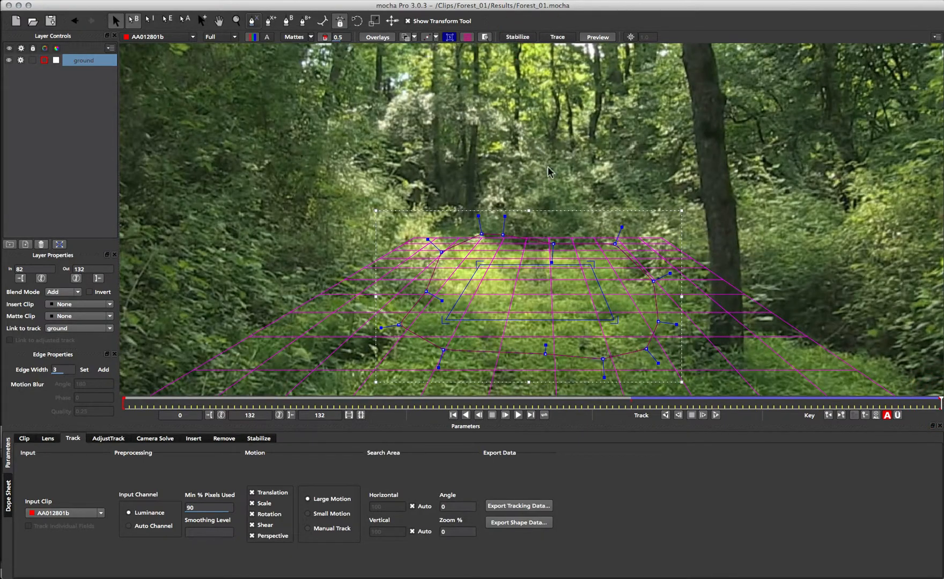
# Hide the planar grid, reselect the ground layer and review the clip between frames 53 and 132
pyautogui.click(566, 183)
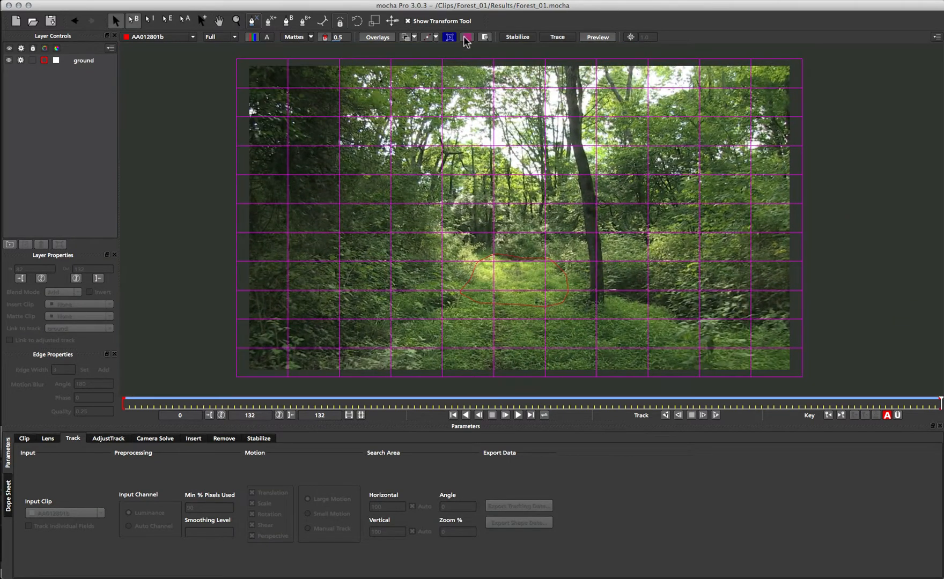
pyautogui.click(466, 37)
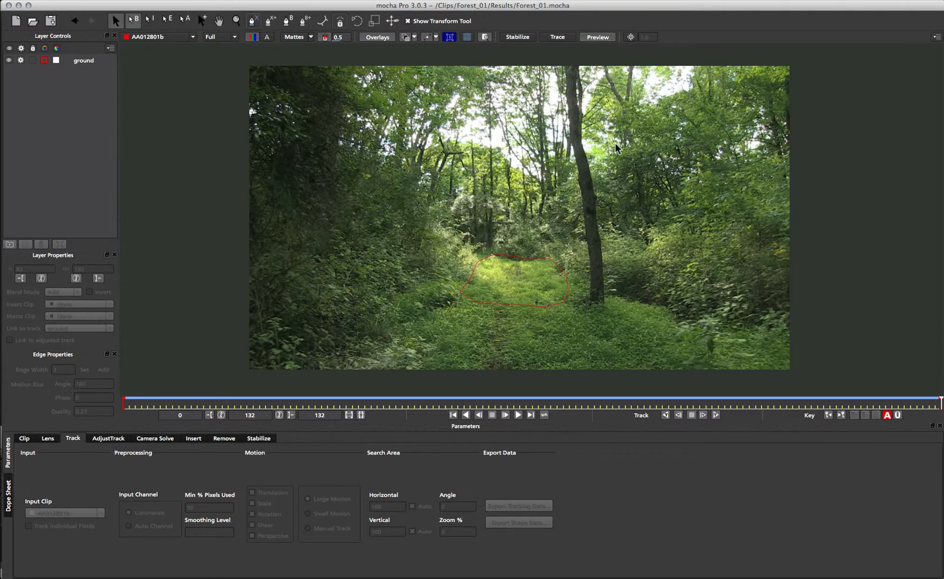
pyautogui.rightClick(547, 314)
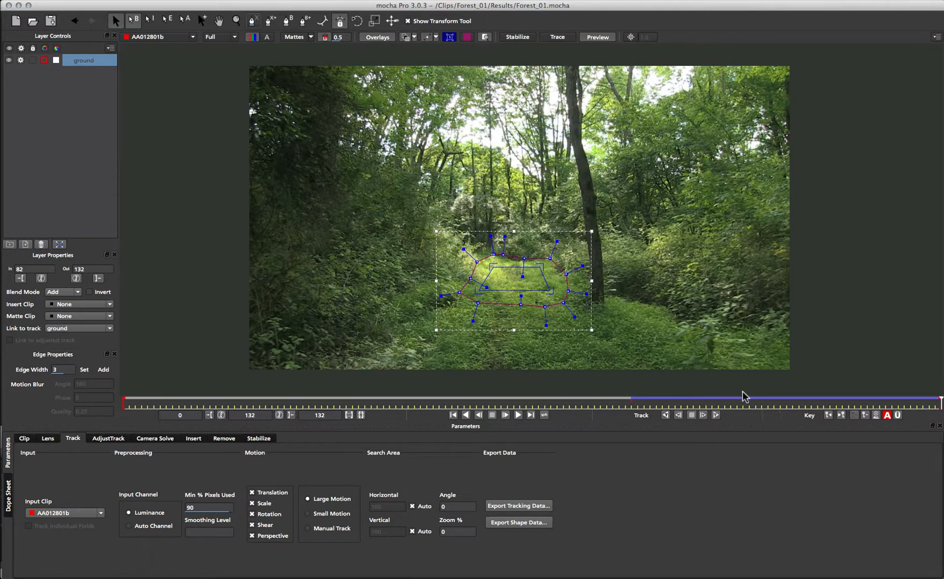
pyautogui.moveTo(938, 405); pyautogui.dragTo(928, 385)
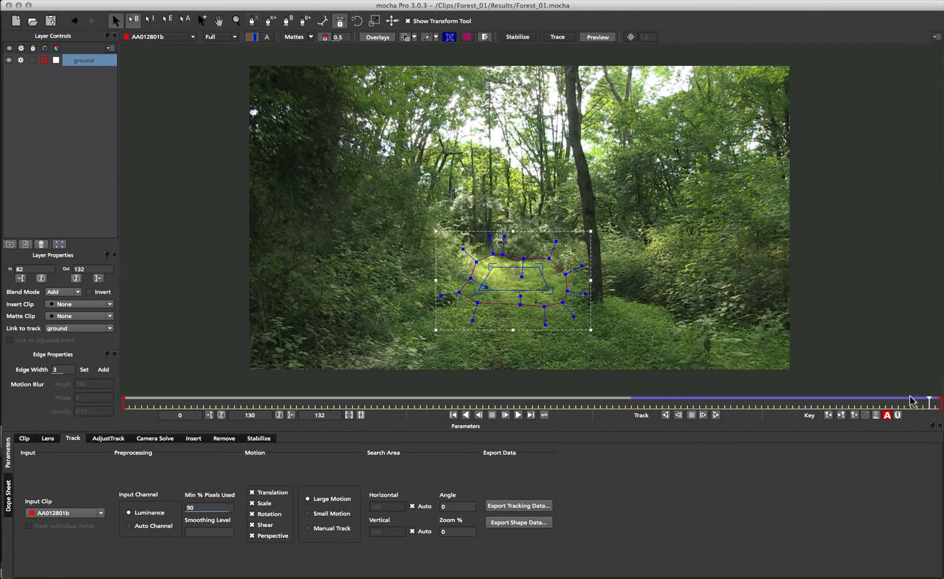
pyautogui.moveTo(928, 402); pyautogui.dragTo(451, 401)
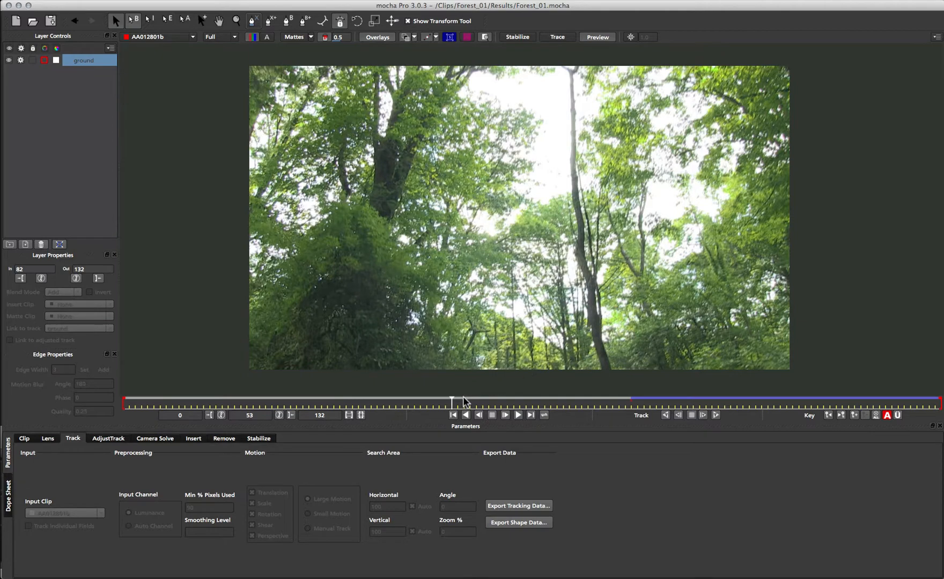
pyautogui.moveTo(451, 402); pyautogui.dragTo(940, 401)
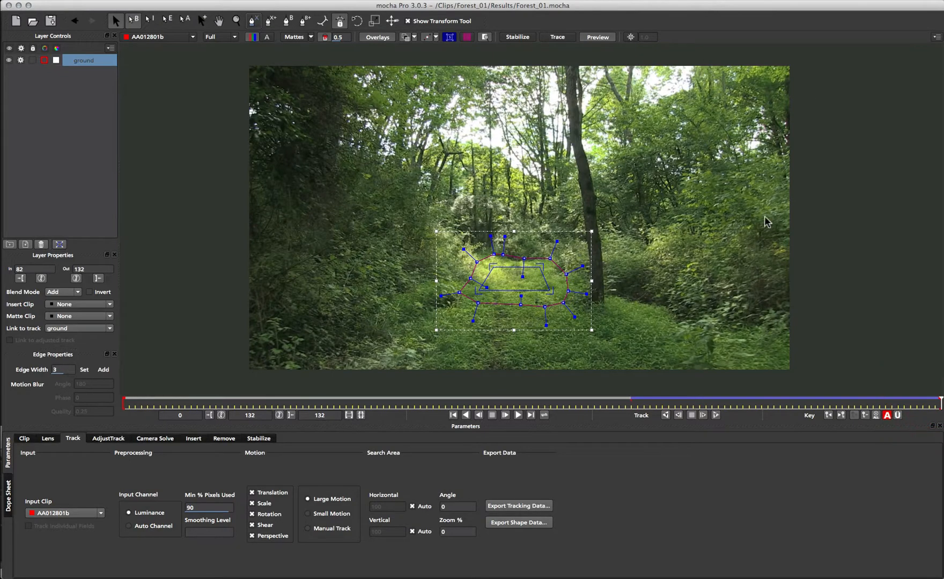
# Draw a closed X-spline around the distant trees in the lower right of the image at frame 0
pyautogui.moveTo(937, 403); pyautogui.dragTo(74, 387)
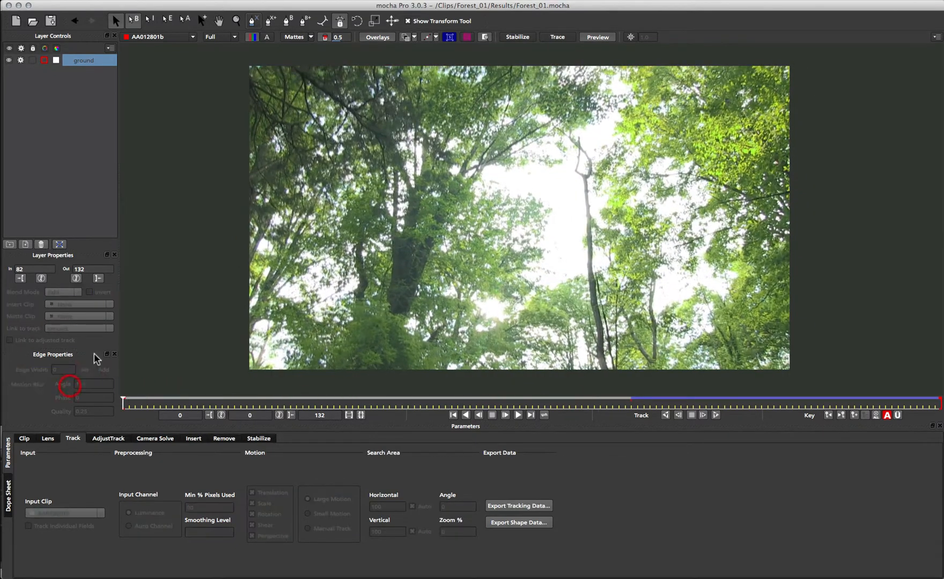
pyautogui.click(252, 21)
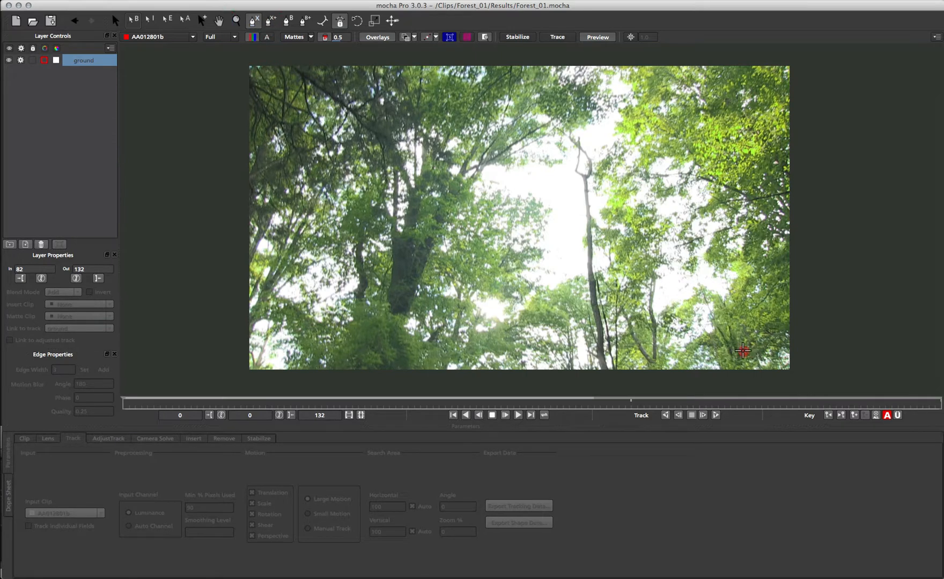
pyautogui.click(743, 351)
pyautogui.click(721, 358)
pyautogui.click(712, 334)
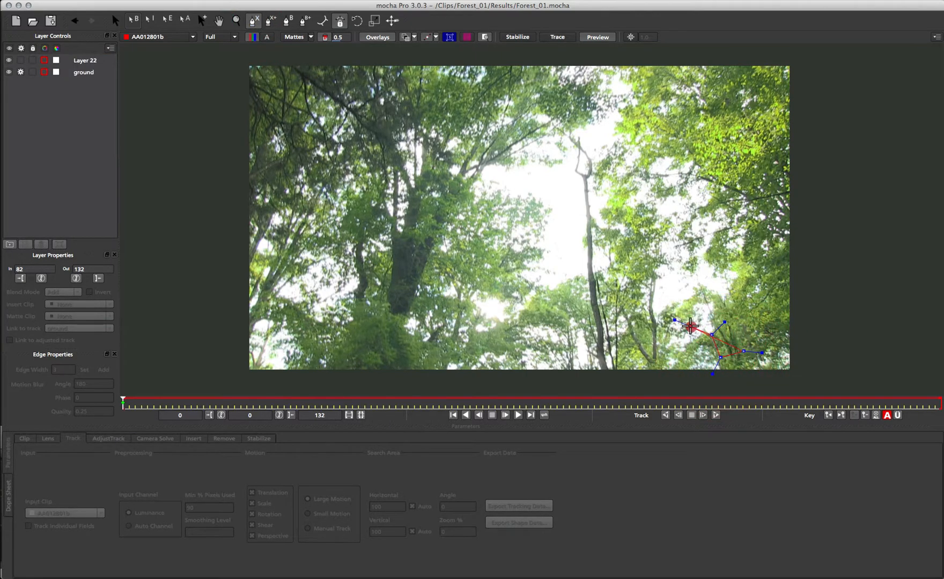
pyautogui.click(690, 326)
pyautogui.click(681, 308)
pyautogui.click(693, 292)
pyautogui.click(716, 289)
pyautogui.click(725, 298)
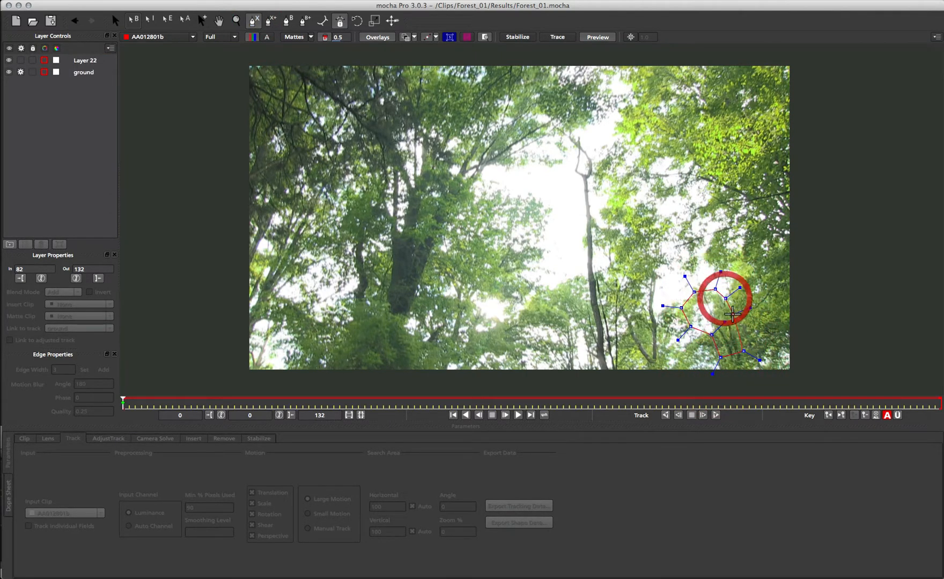
pyautogui.rightClick(732, 315)
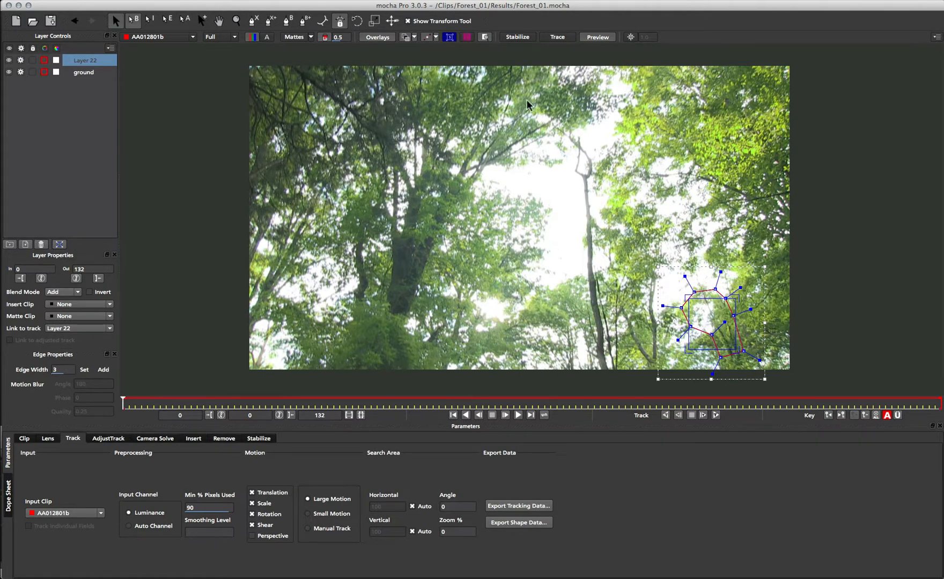
# Show the planar grid again and enable Perspective motion for the new tree layer
pyautogui.click(467, 37)
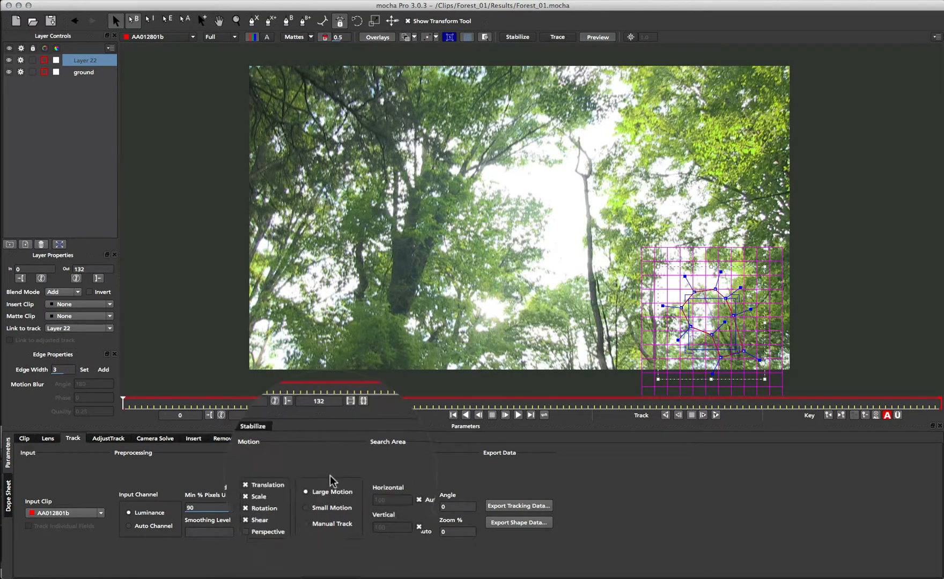
pyautogui.click(252, 536)
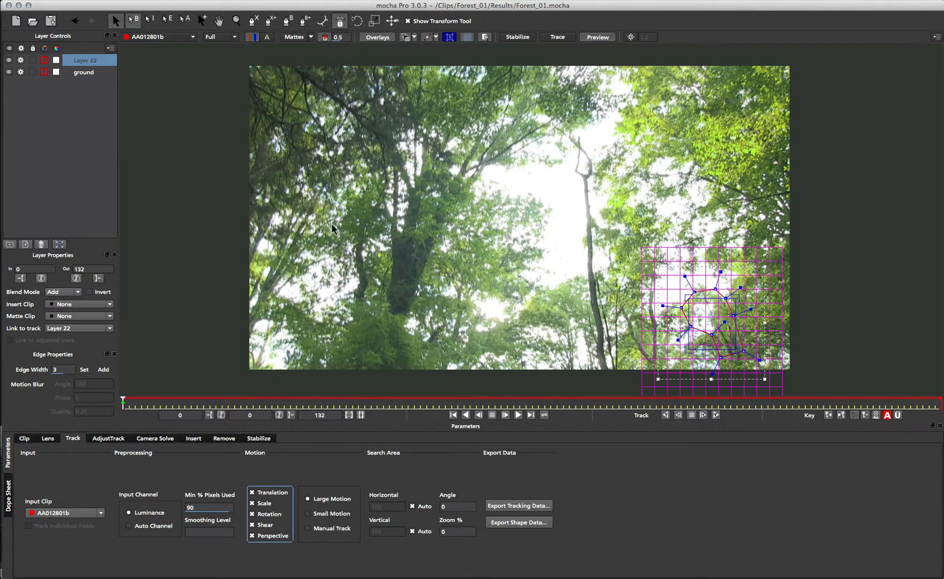
# Rename the new tree layer to "right trees"
pyautogui.doubleClick(90, 61)
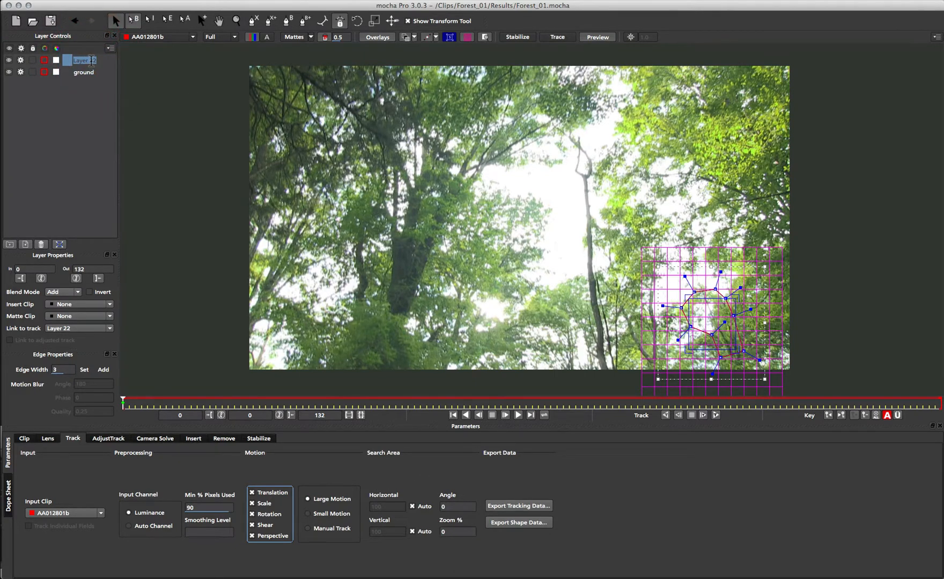
pyautogui.write('right trees')
pyautogui.press('Return')
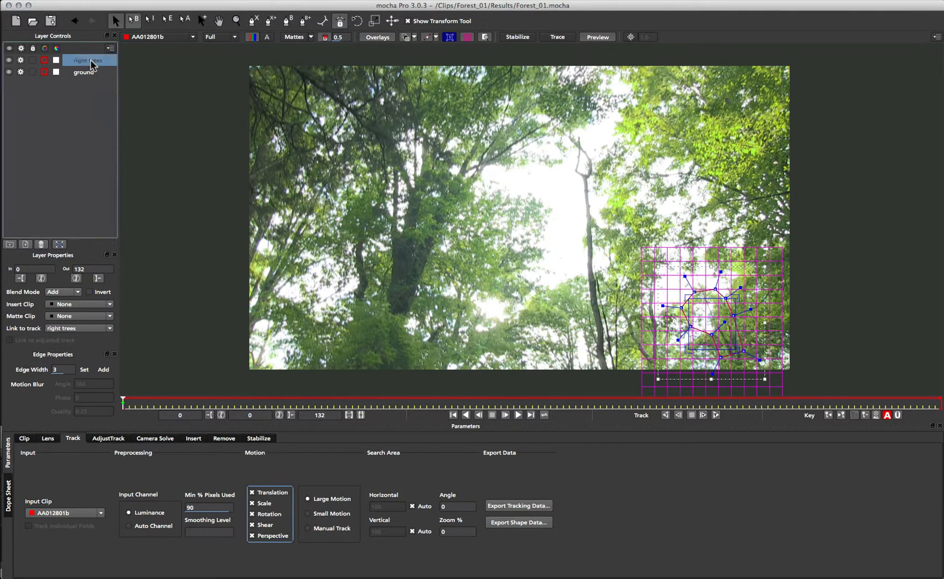
# Exclude the ground layer from processing and track the right trees layer forward to frame 132
pyautogui.click(20, 73)
pyautogui.click(716, 415)
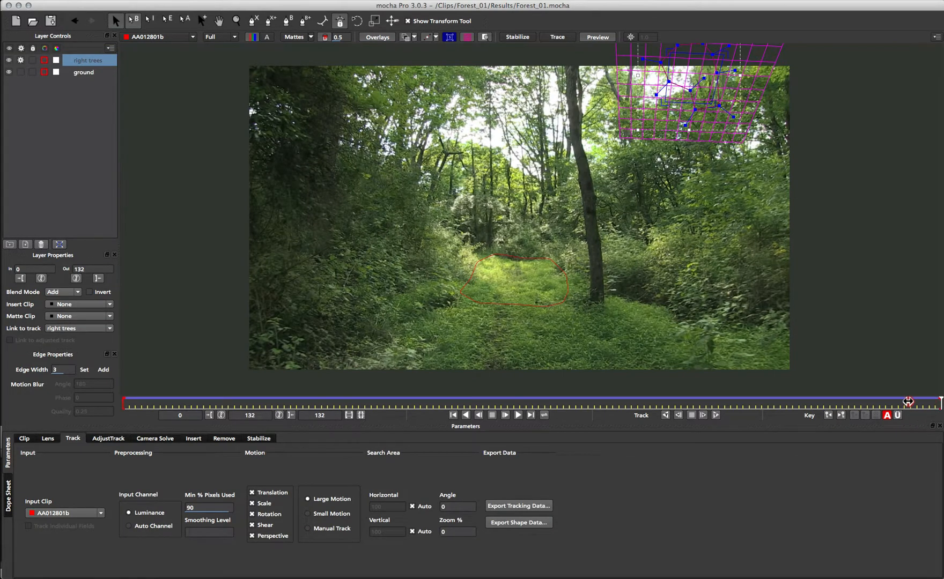
# Review the right trees track over the whole clip, compare it with the ground layer at frame 132, and return to frame 0
pyautogui.moveTo(907, 401); pyautogui.dragTo(88, 402)
pyautogui.click(518, 415)
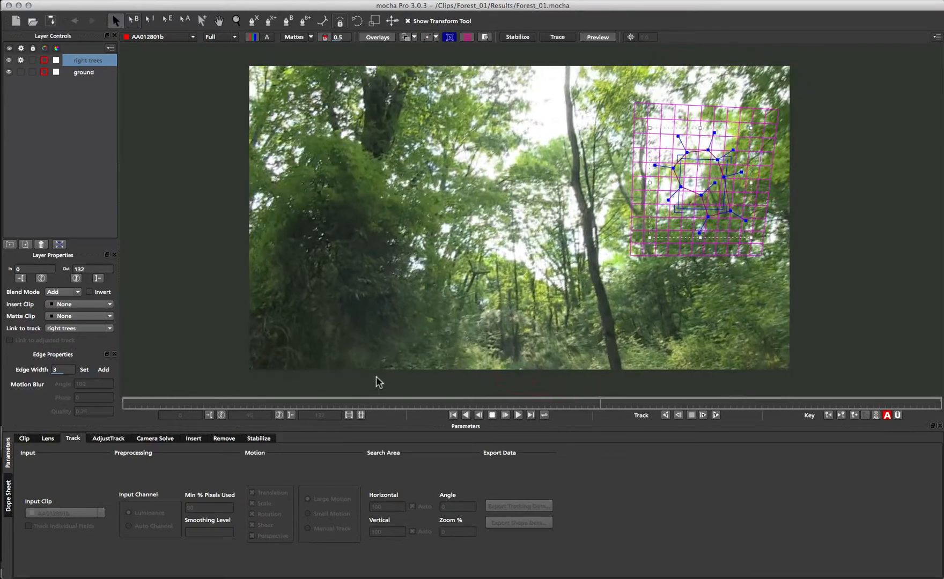
pyautogui.press('space')
pyautogui.moveTo(498, 402); pyautogui.dragTo(939, 404)
pyautogui.click(559, 303)
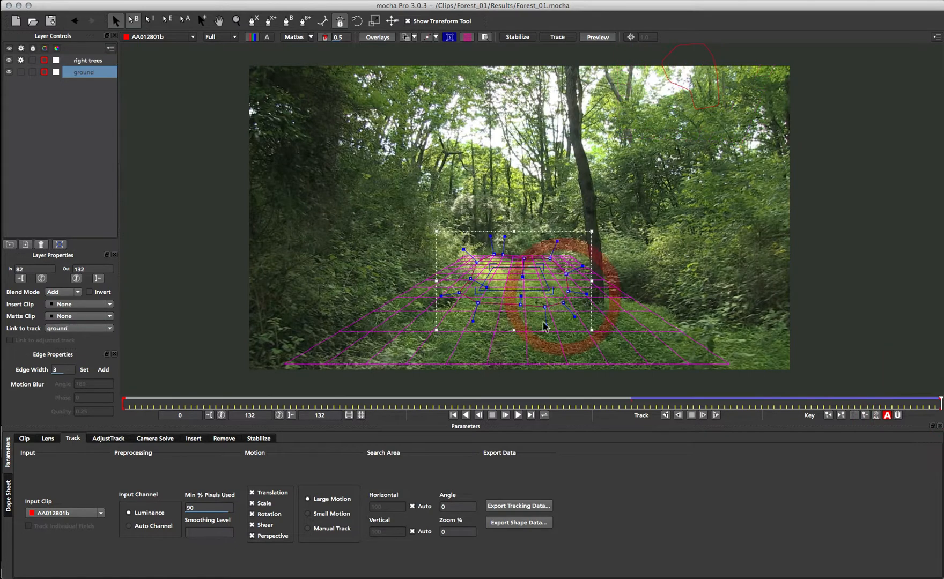
pyautogui.click(670, 84)
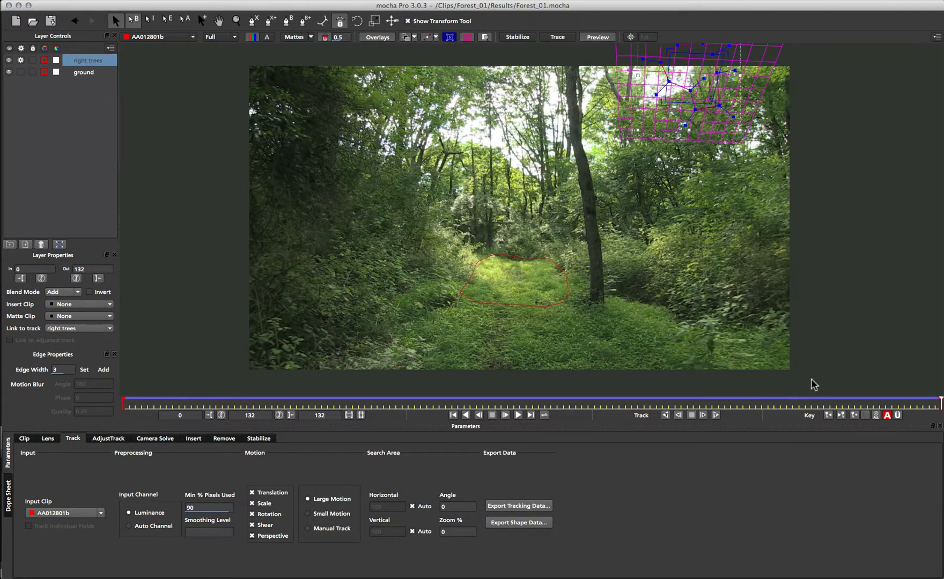
pyautogui.moveTo(931, 402); pyautogui.dragTo(125, 426)
pyautogui.click(566, 350)
pyautogui.click(682, 171)
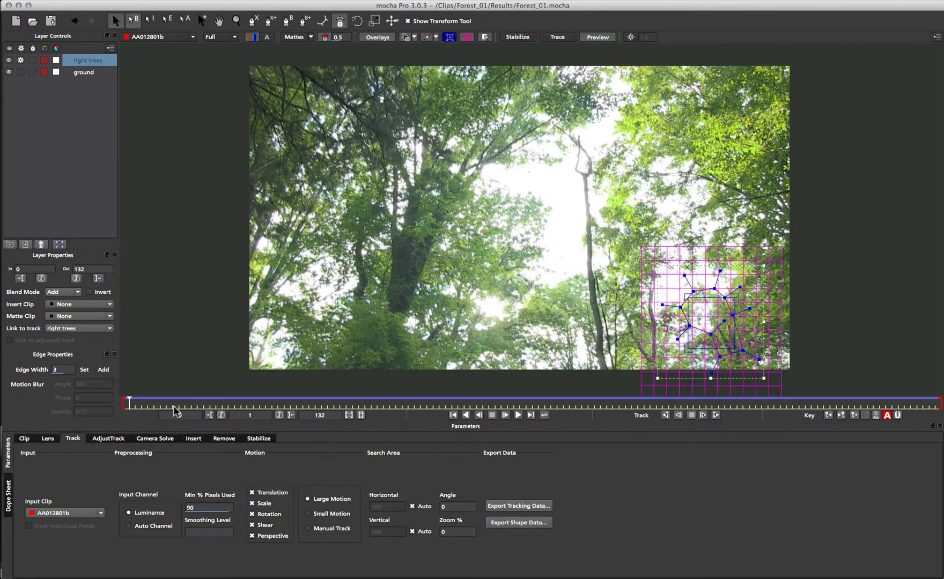
pyautogui.moveTo(130, 405); pyautogui.dragTo(99, 405)
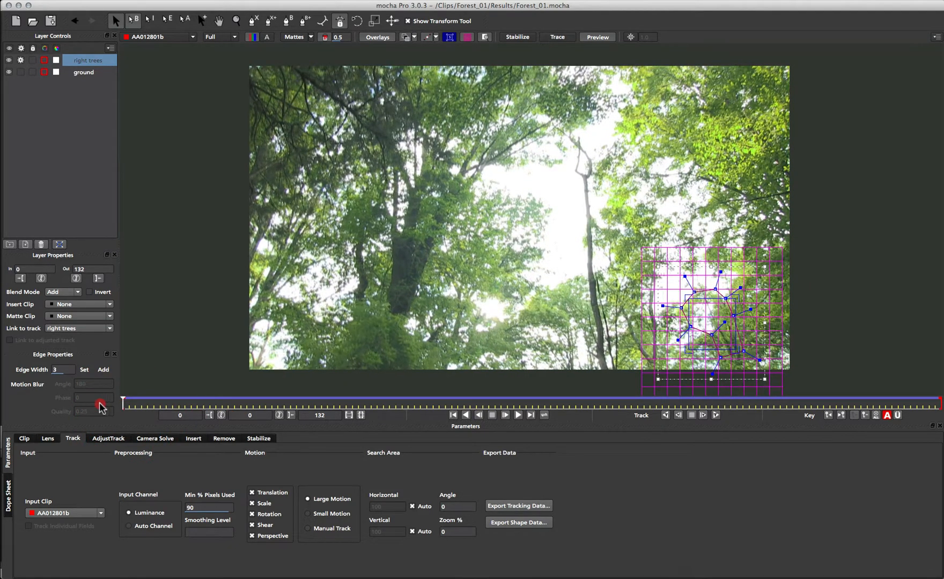
# Turn off processing for the right trees layer and draw a closed X-spline around the distant trees in the lower middle of the image at frame 0
pyautogui.click(22, 60)
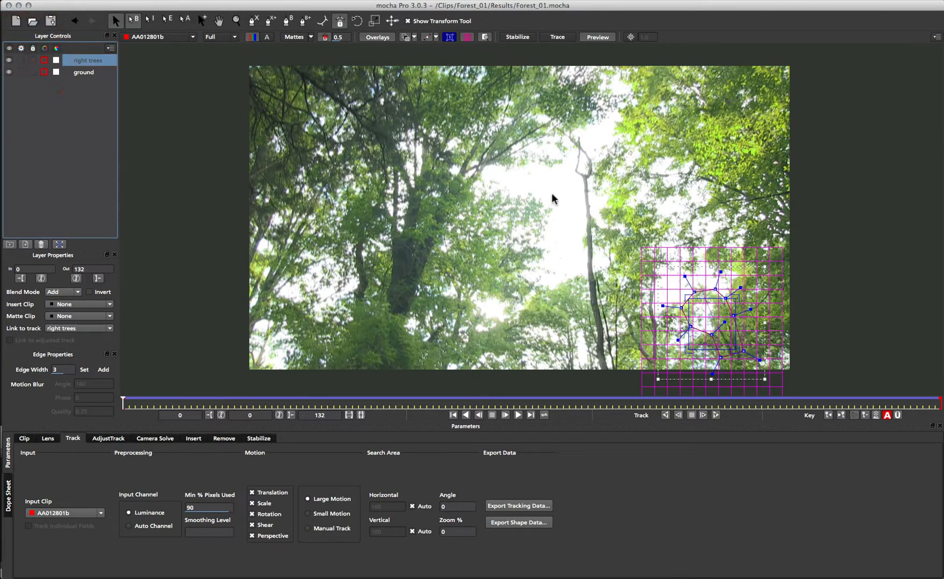
pyautogui.click(253, 20)
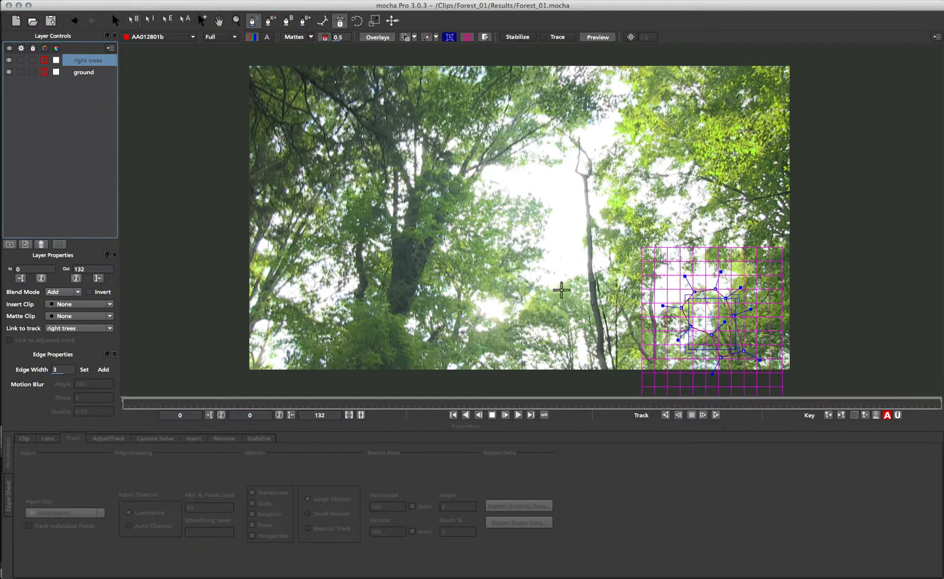
pyautogui.click(562, 285)
pyautogui.click(529, 289)
pyautogui.click(516, 303)
pyautogui.click(520, 326)
pyautogui.click(541, 344)
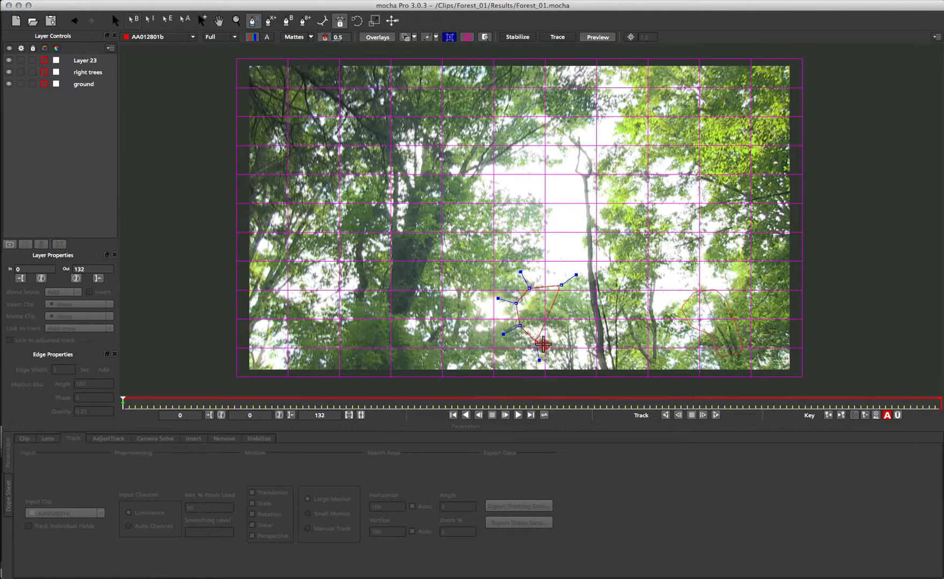
pyautogui.click(573, 343)
pyautogui.click(586, 335)
pyautogui.rightClick(586, 301)
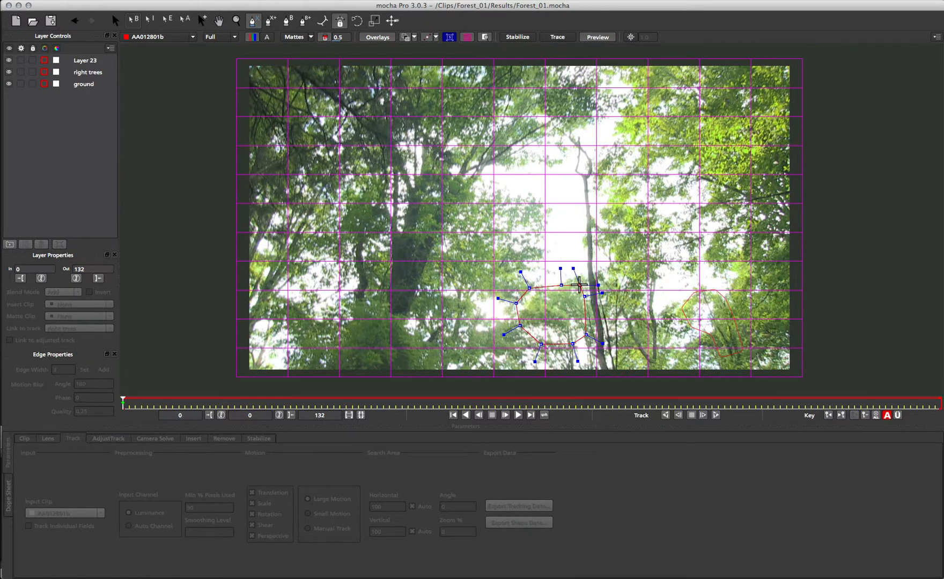
pyautogui.click(560, 284)
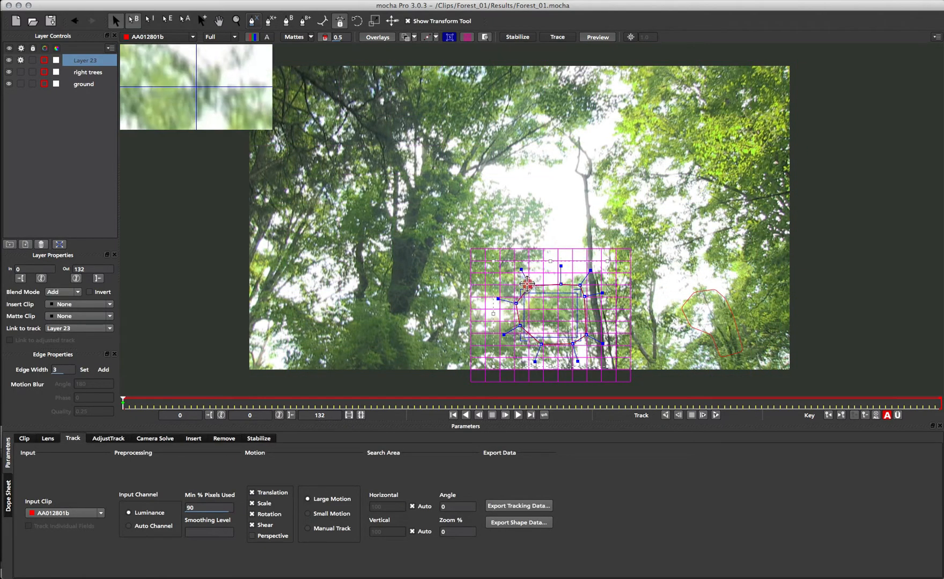
pyautogui.click(529, 286)
# Enable Perspective motion for the new layer and rename it "back trees"
pyautogui.click(261, 537)
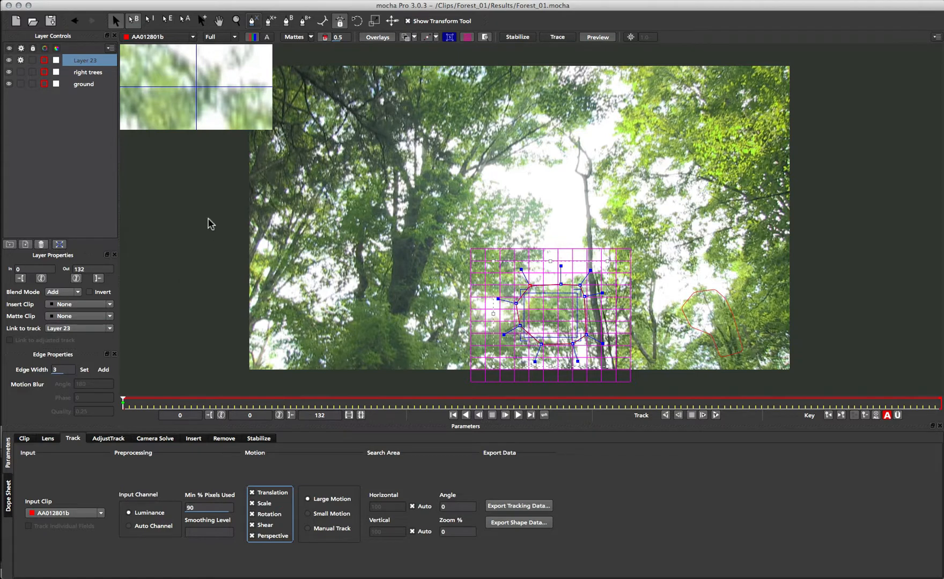
pyautogui.doubleClick(84, 60)
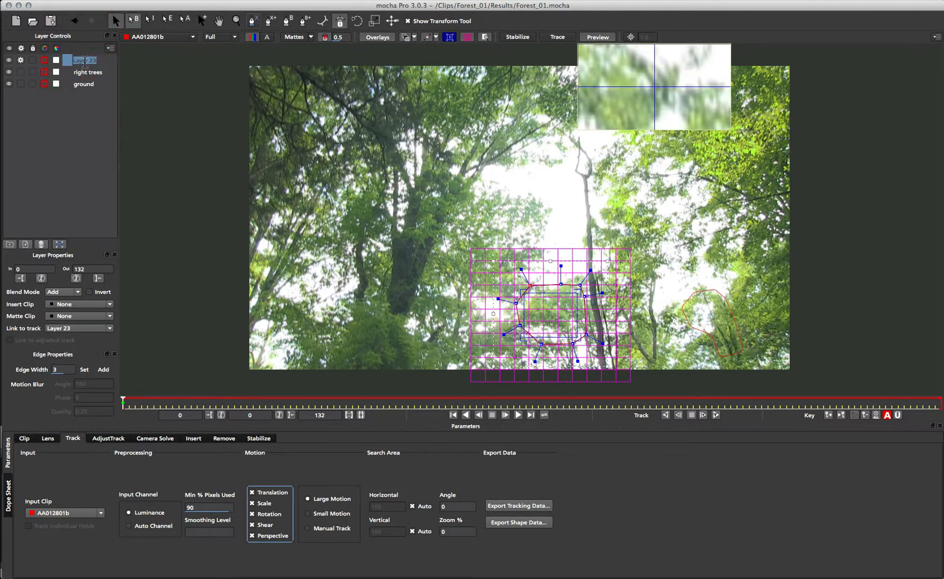
pyautogui.write('back trees')
pyautogui.press('Return')
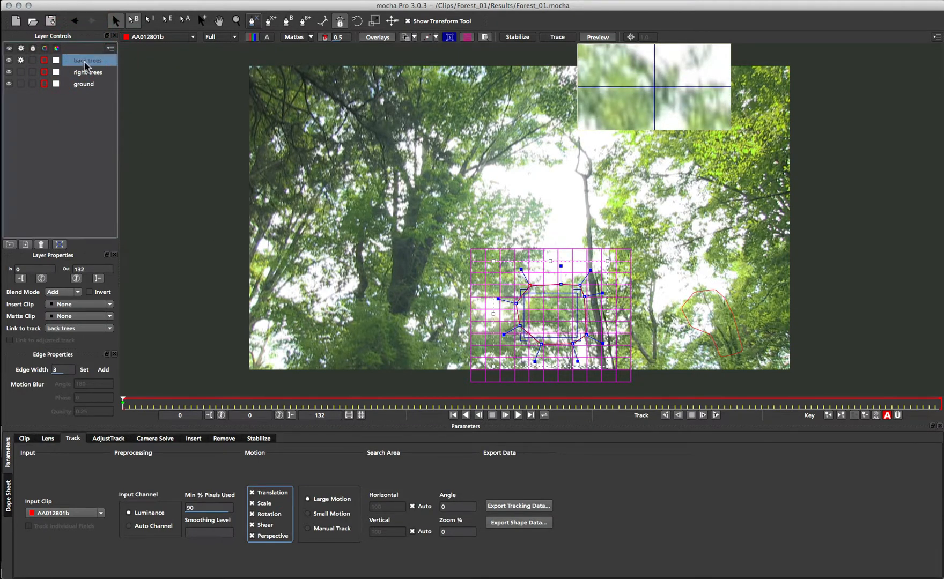
# Track the back trees layer forward through the clip
pyautogui.click(717, 415)
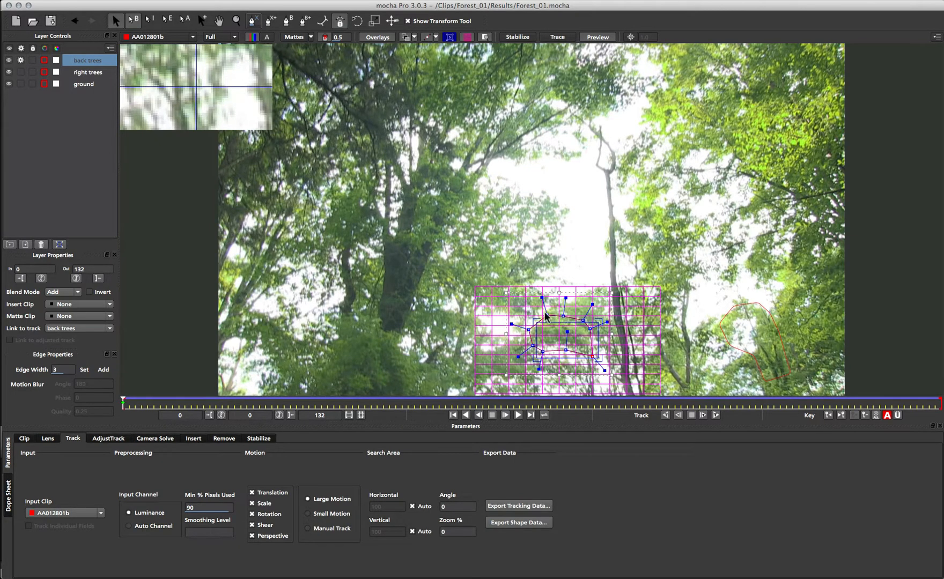
pyautogui.click(291, 37)
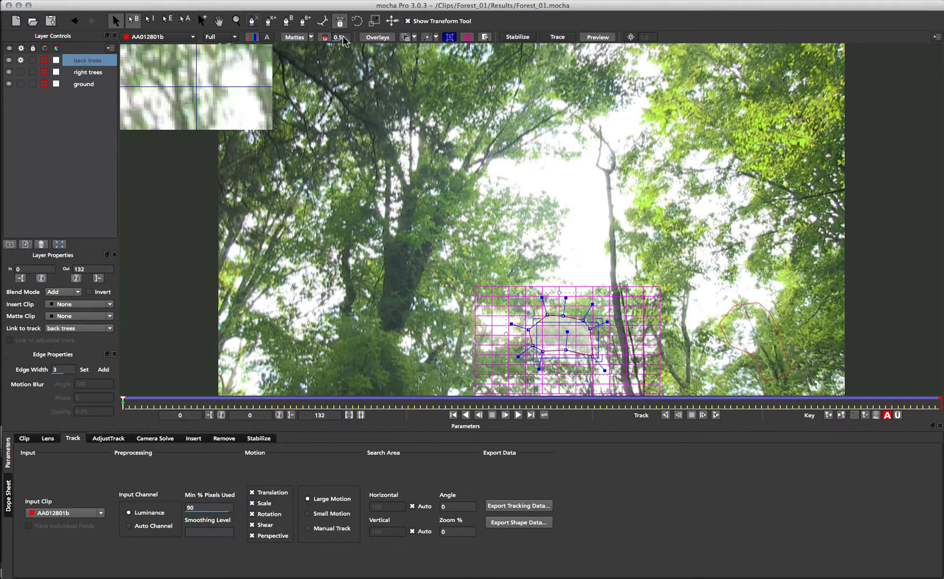
pyautogui.click(295, 38)
# Examine the back trees track up close in a stabilized view, scrubbing from frame 0 to around frame 115 and stopping at frame 115
pyautogui.press('z')
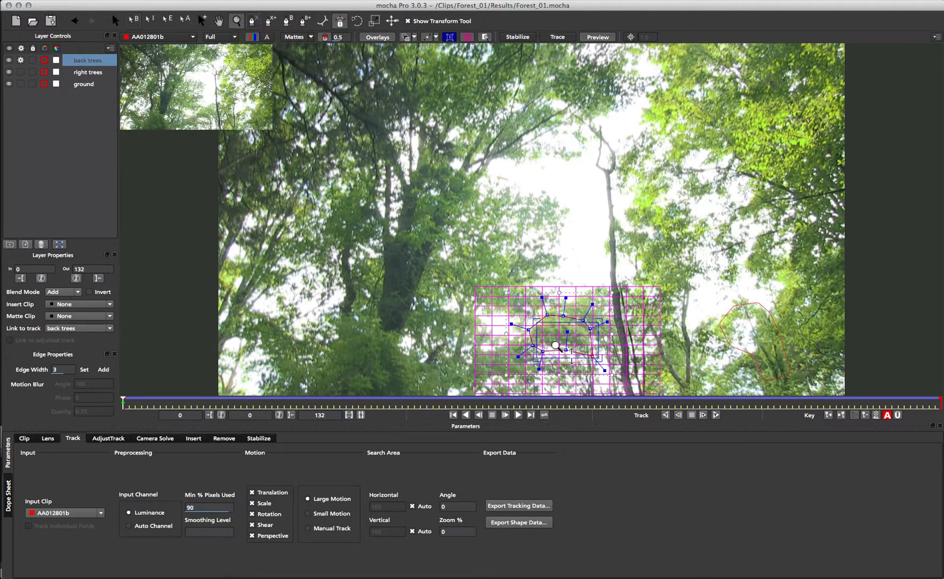
pyautogui.moveTo(556, 346); pyautogui.dragTo(505, 63)
pyautogui.press('s')
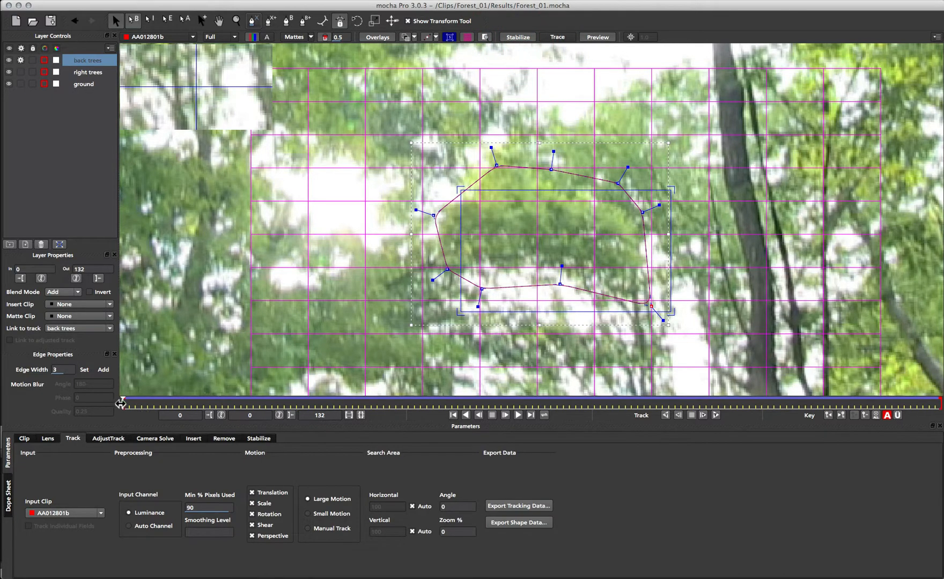
pyautogui.moveTo(121, 404); pyautogui.dragTo(364, 411)
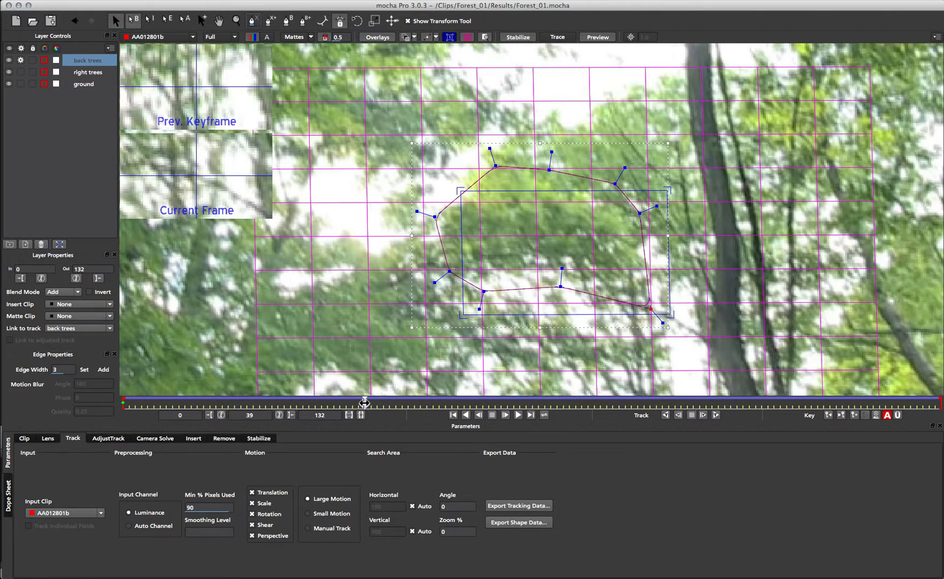
pyautogui.moveTo(364, 403); pyautogui.dragTo(878, 400)
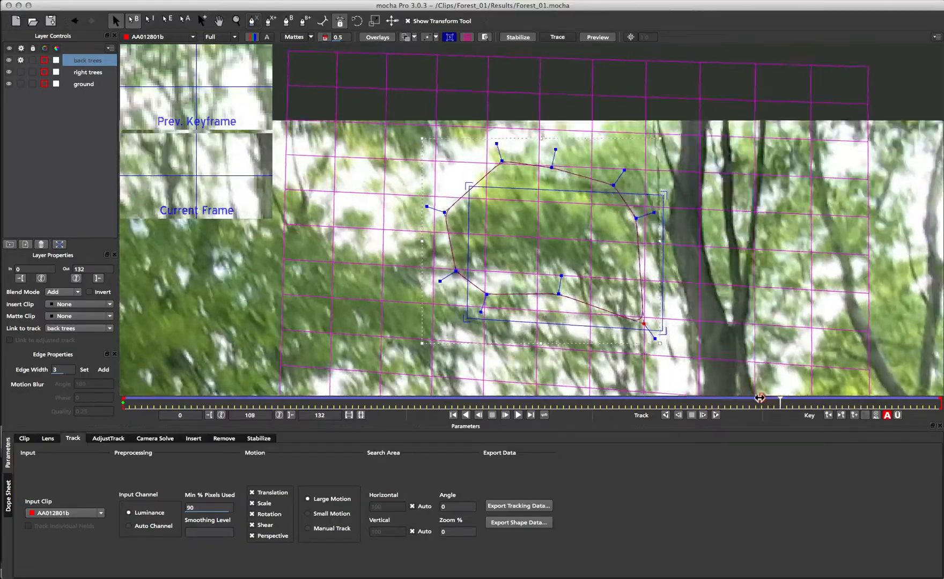
pyautogui.moveTo(760, 397); pyautogui.dragTo(603, 397)
pyautogui.moveTo(418, 398); pyautogui.dragTo(836, 392)
pyautogui.click(714, 414)
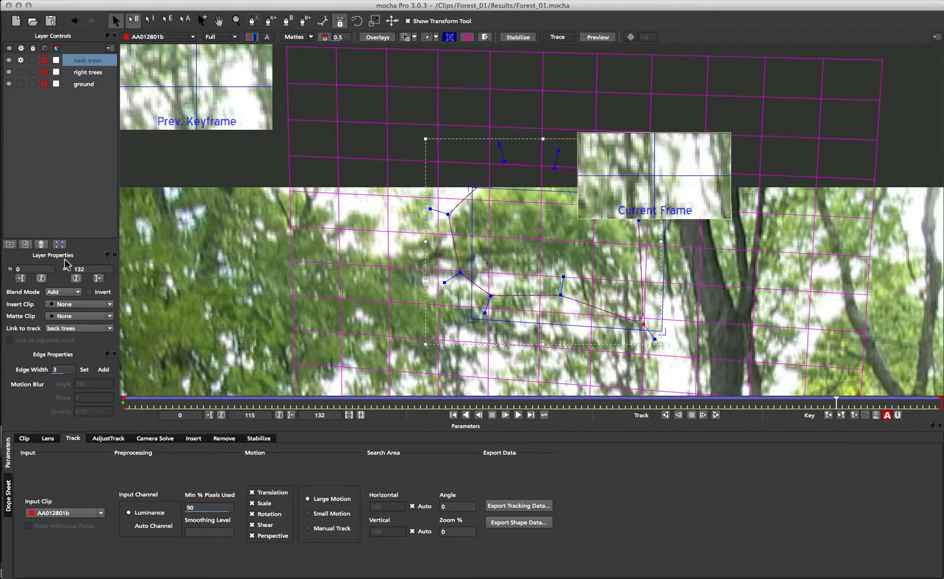
# Set the back trees layer's out point to frame 115, turn off its processing, and return to the full unstabilized view
pyautogui.click(97, 278)
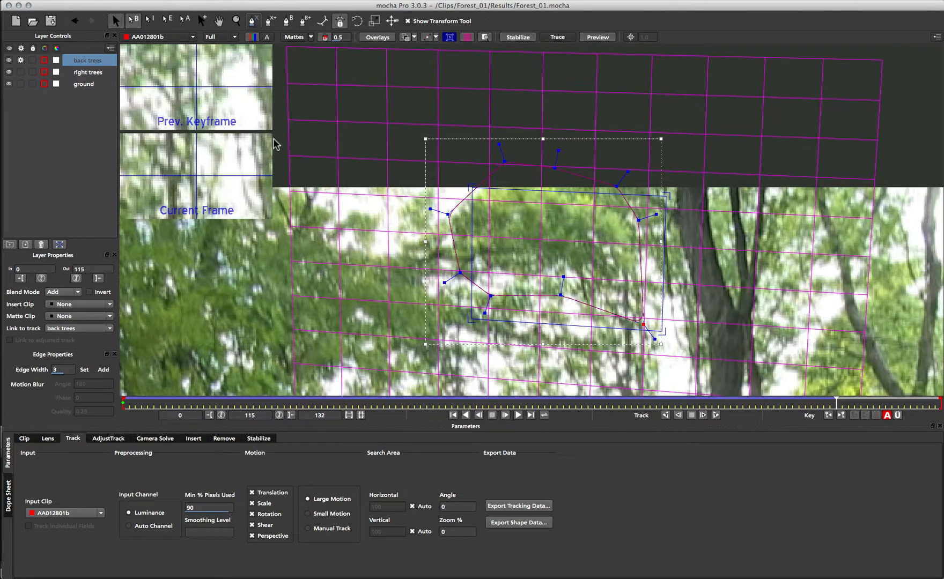
pyautogui.click(21, 60)
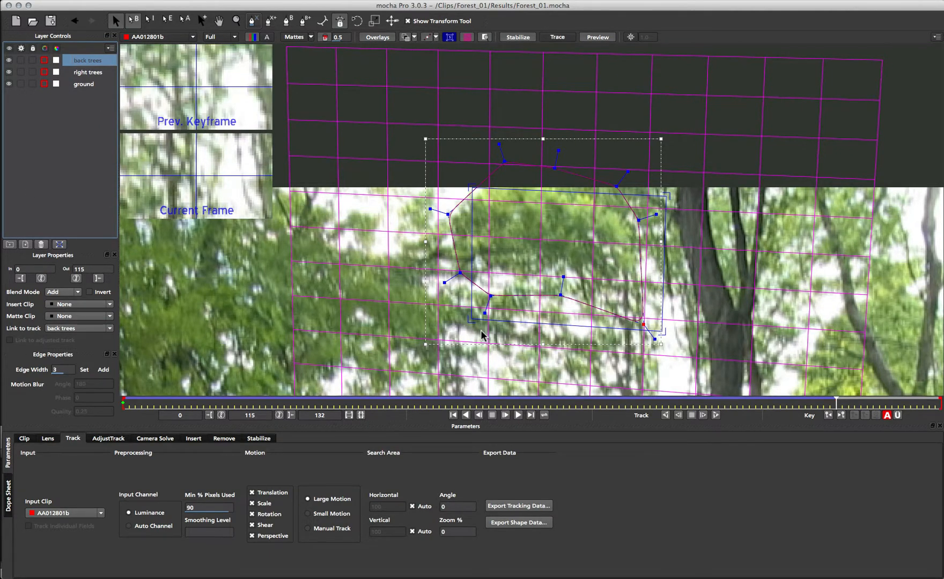
pyautogui.hotkey('ctrl', 'f')
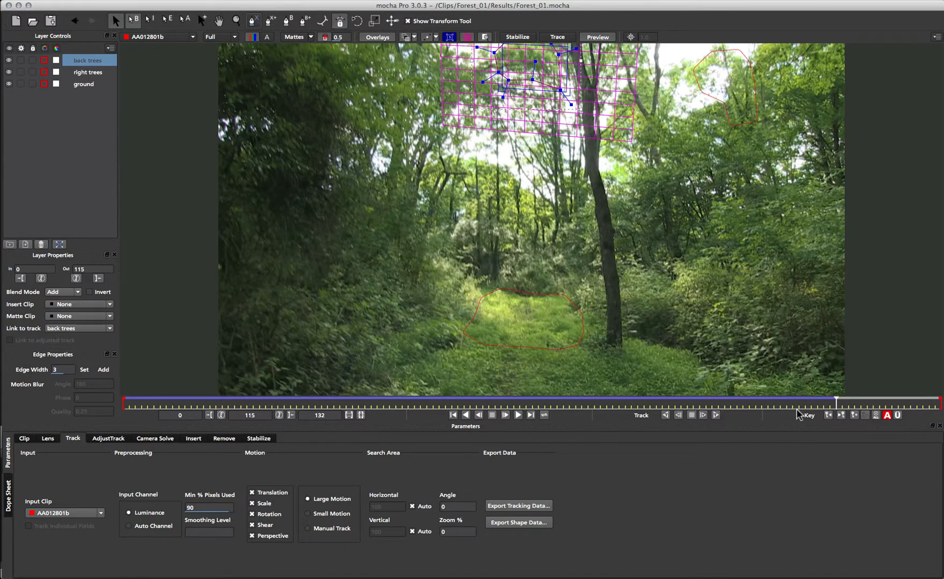
# Check the frame ranges of the right trees and ground layers, and display the layer mattes at frame 92
pyautogui.click(708, 104)
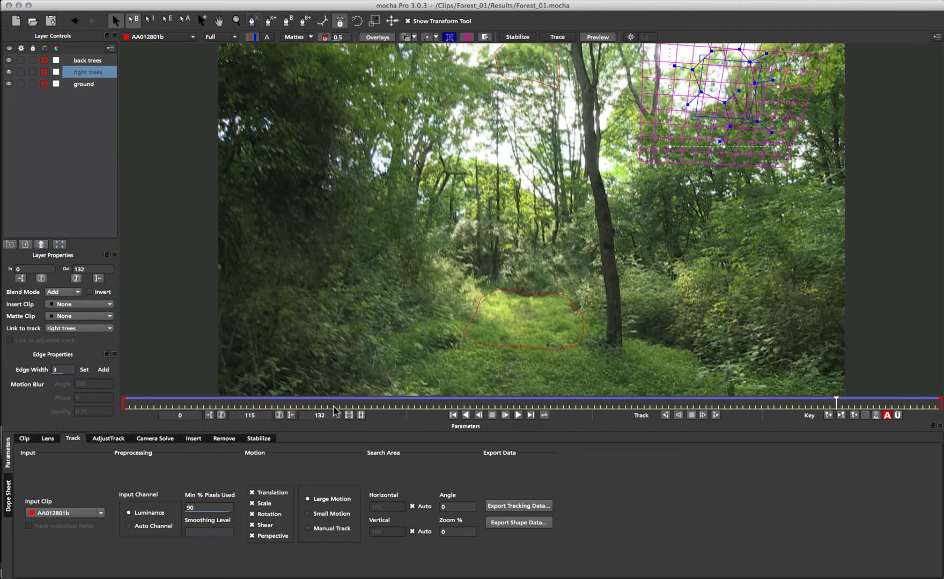
pyautogui.click(504, 339)
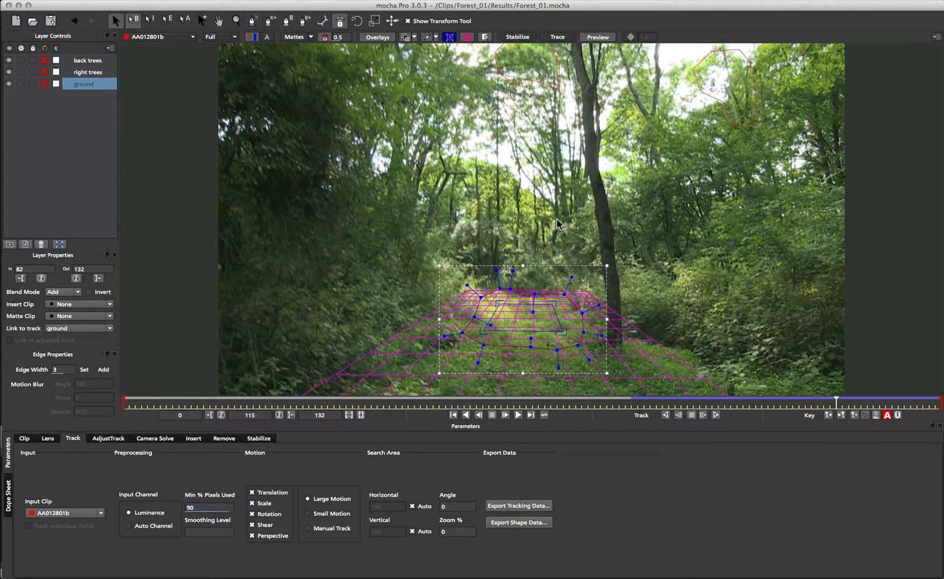
pyautogui.click(311, 37)
pyautogui.click(313, 69)
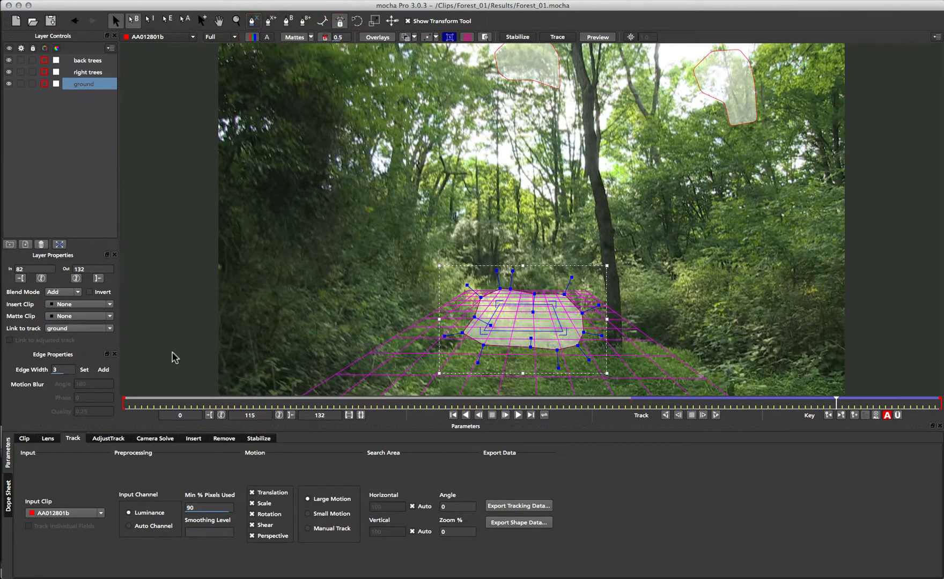
pyautogui.moveTo(836, 403); pyautogui.dragTo(693, 406)
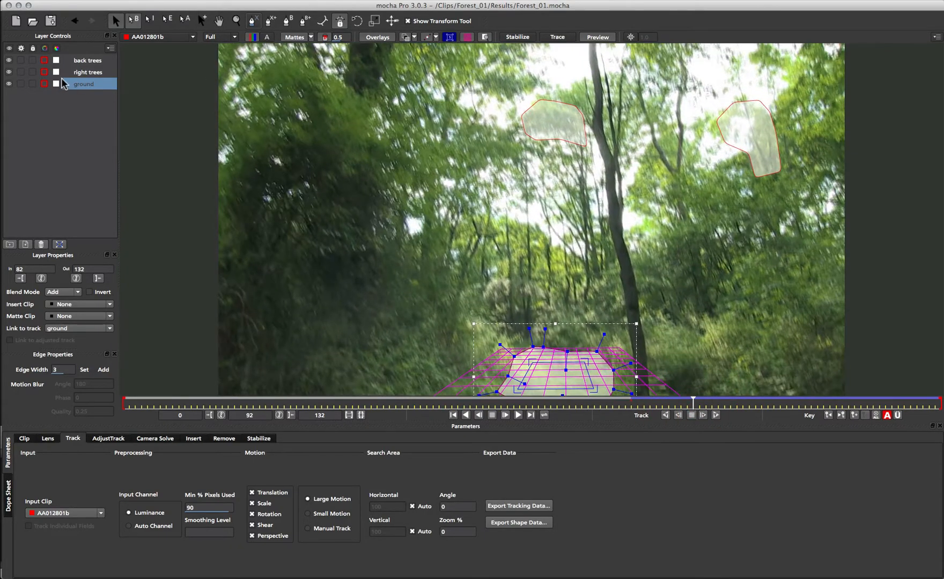
# Run a Camera Solve on the back trees, right trees and ground layers with the camera type left on Auto
pyautogui.click(87, 60)
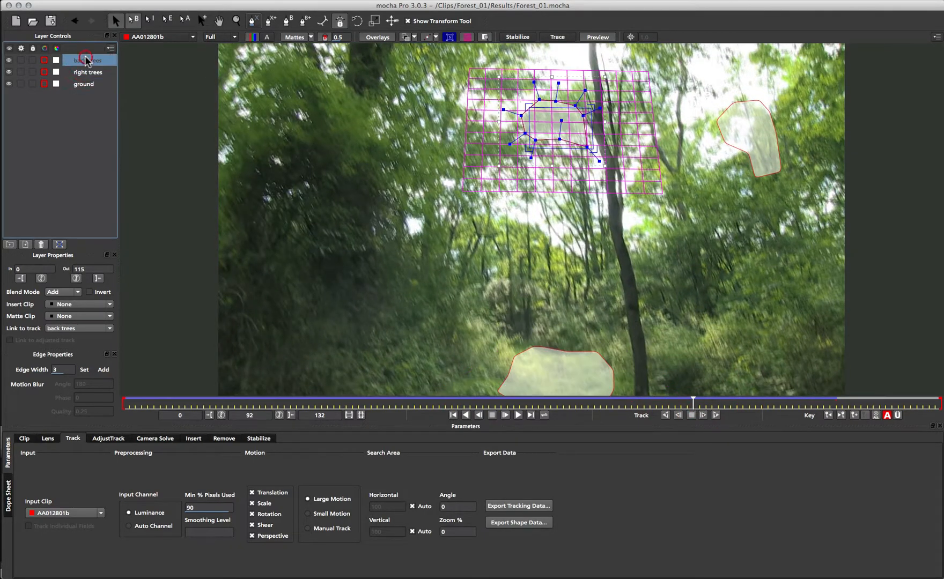
pyautogui.keyDown('shift'); pyautogui.click(85, 85); pyautogui.keyUp('shift')
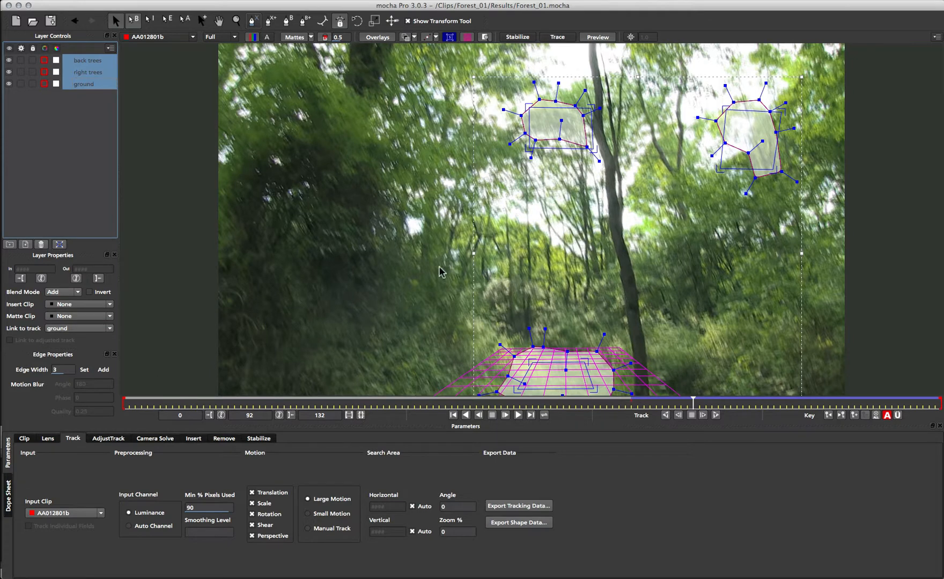
pyautogui.click(154, 438)
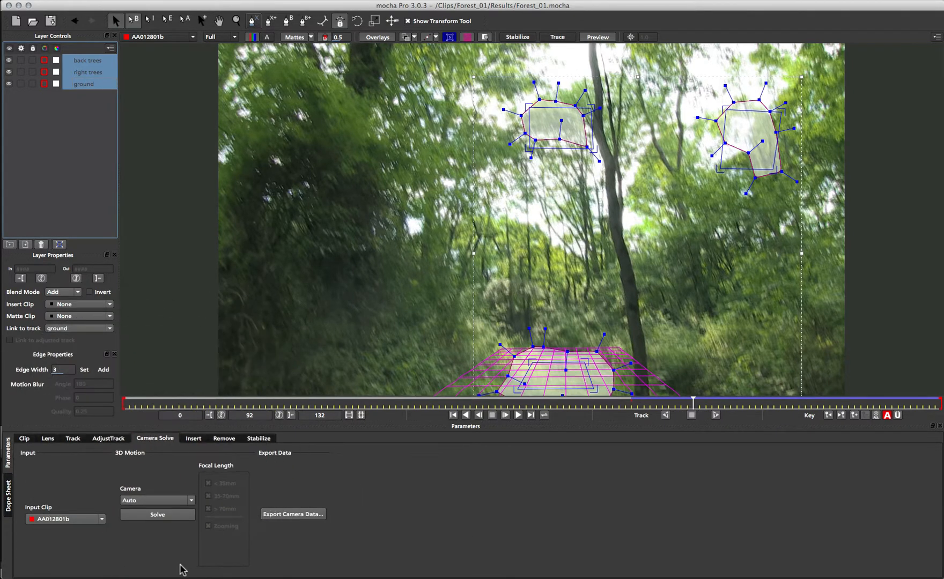
pyautogui.click(191, 500)
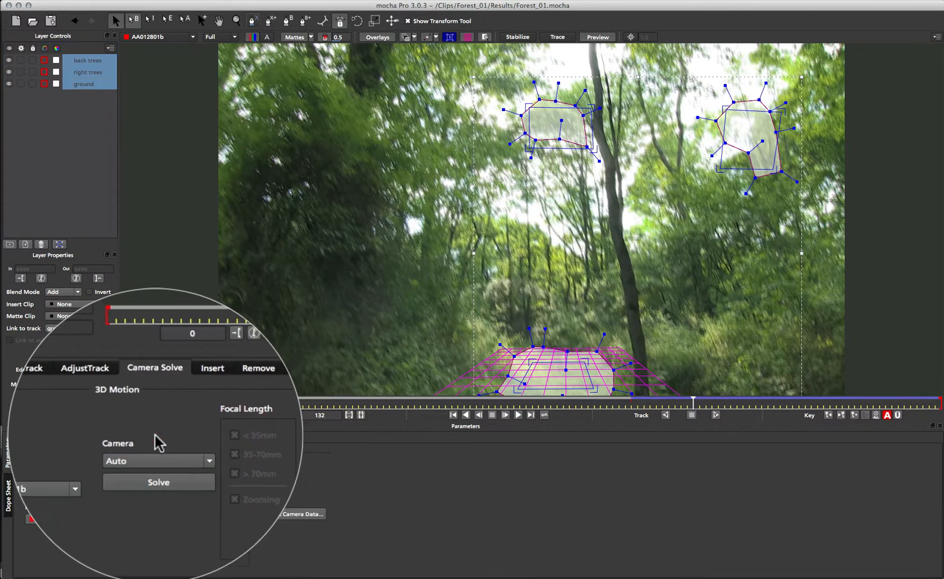
pyautogui.click(190, 462)
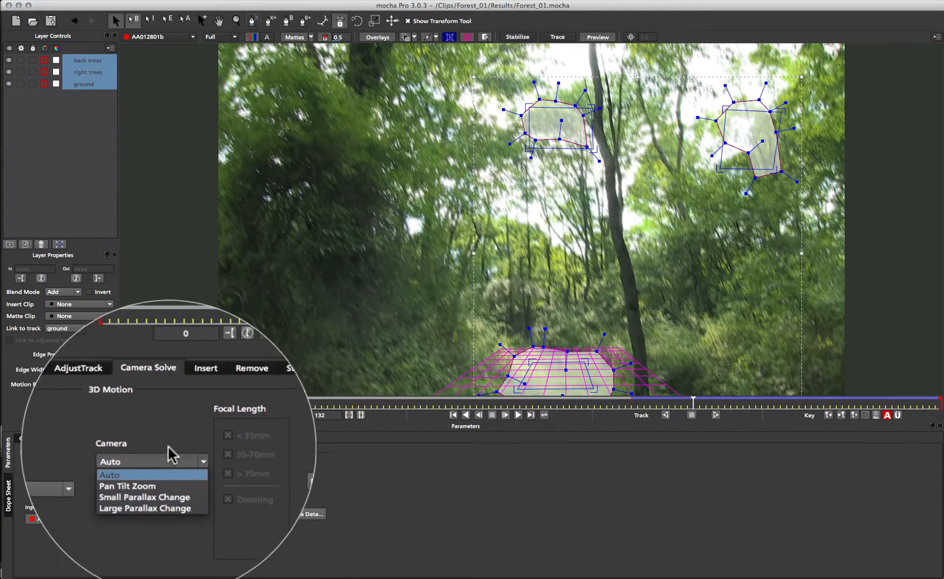
pyautogui.click(156, 462)
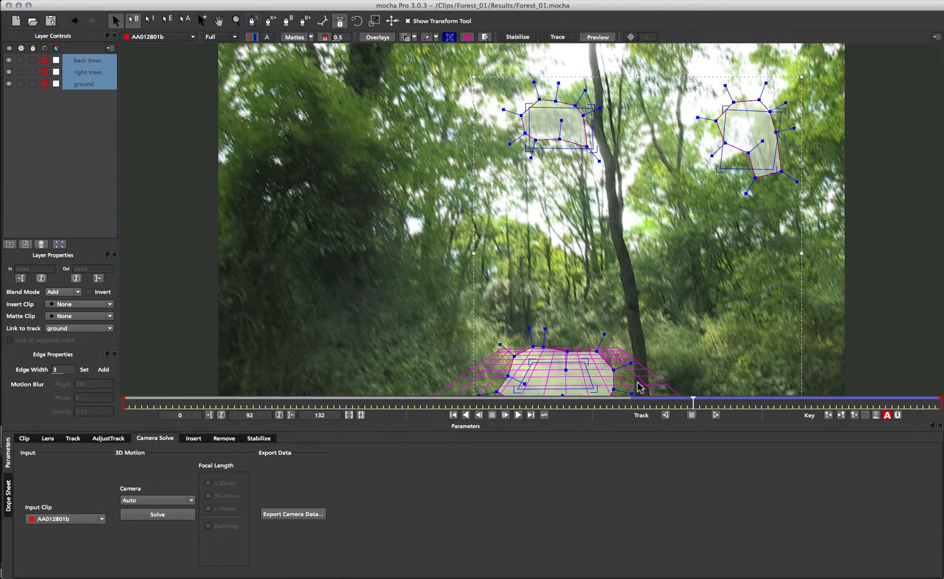
pyautogui.click(157, 515)
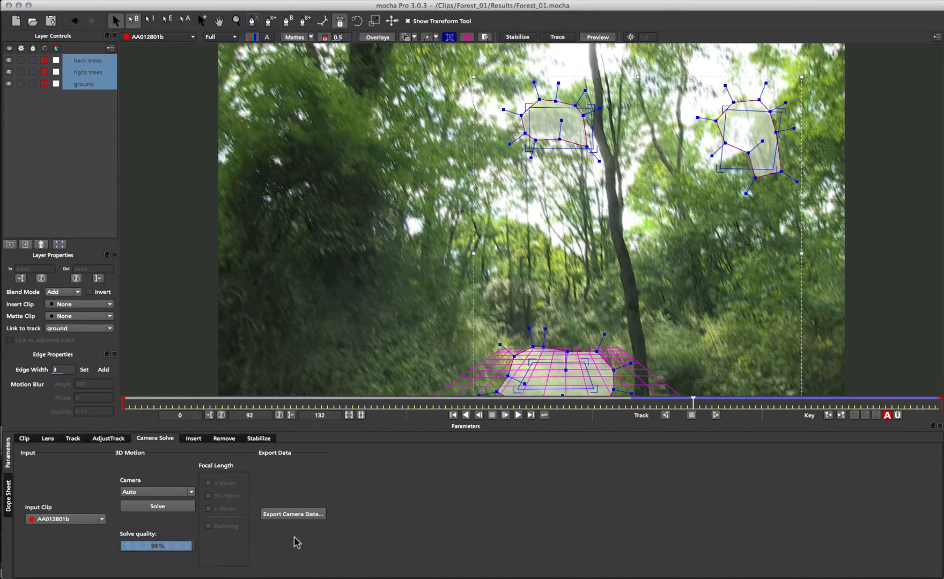
# Export the camera data in the After Effects 3D Motion Data (*.txt) format and copy it to the clipboard
pyautogui.click(301, 518)
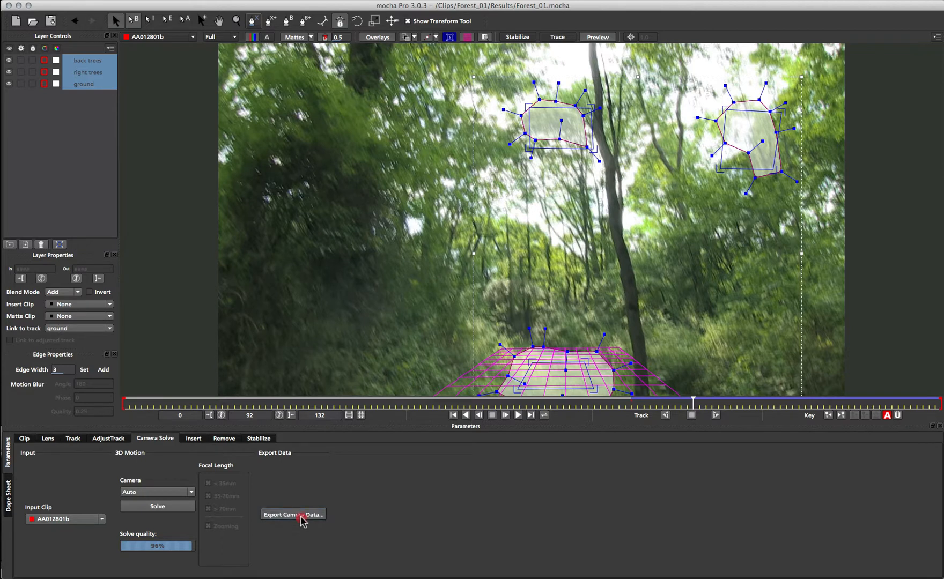
pyautogui.click(535, 260)
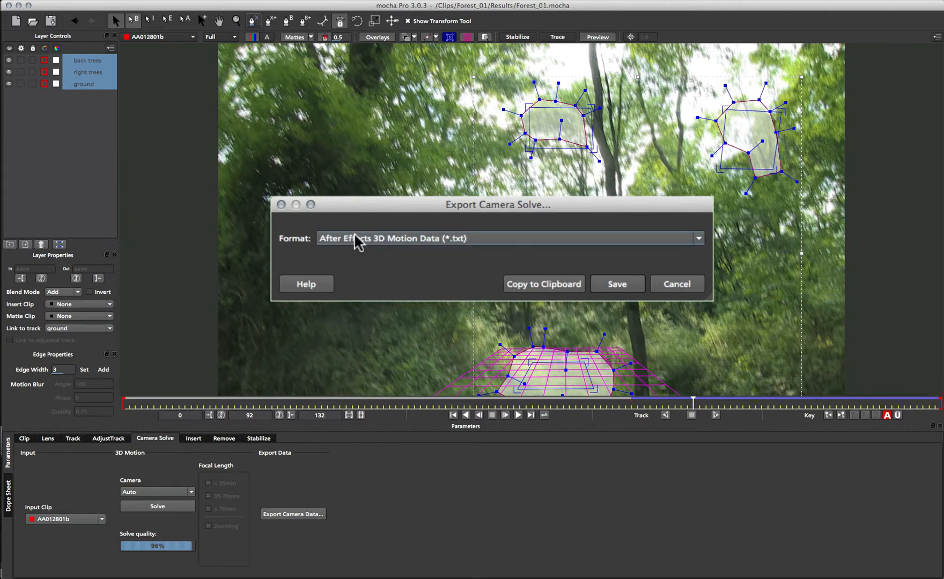
pyautogui.click(519, 238)
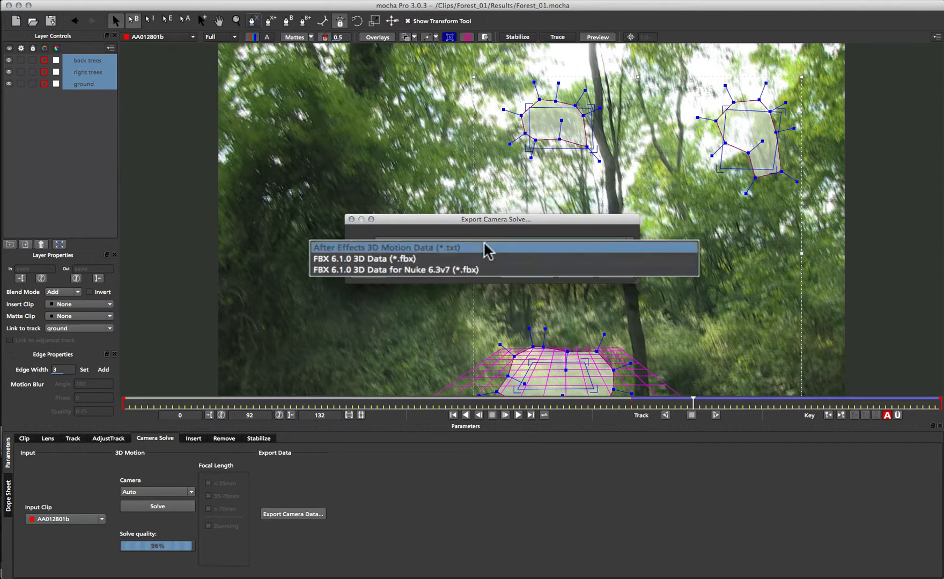
pyautogui.click(493, 226)
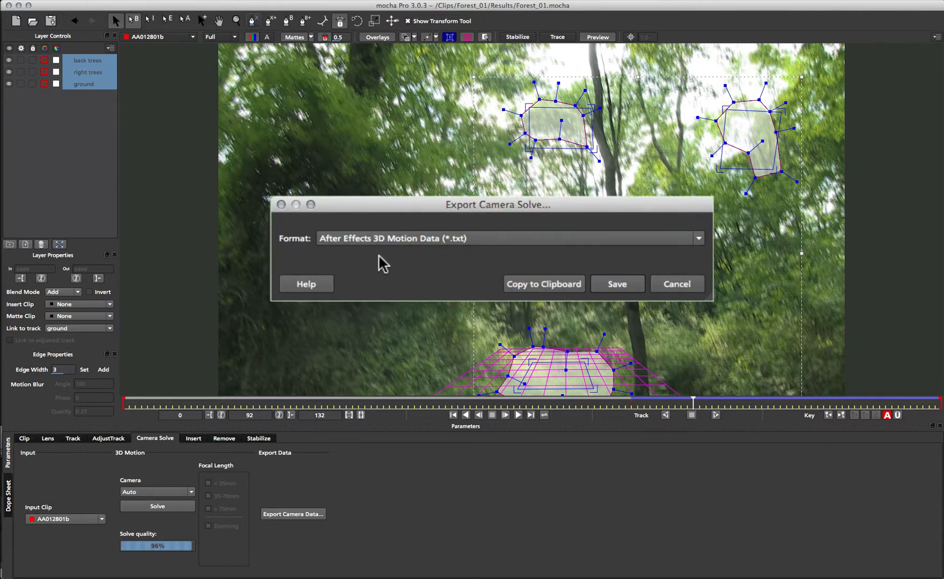
pyautogui.click(546, 284)
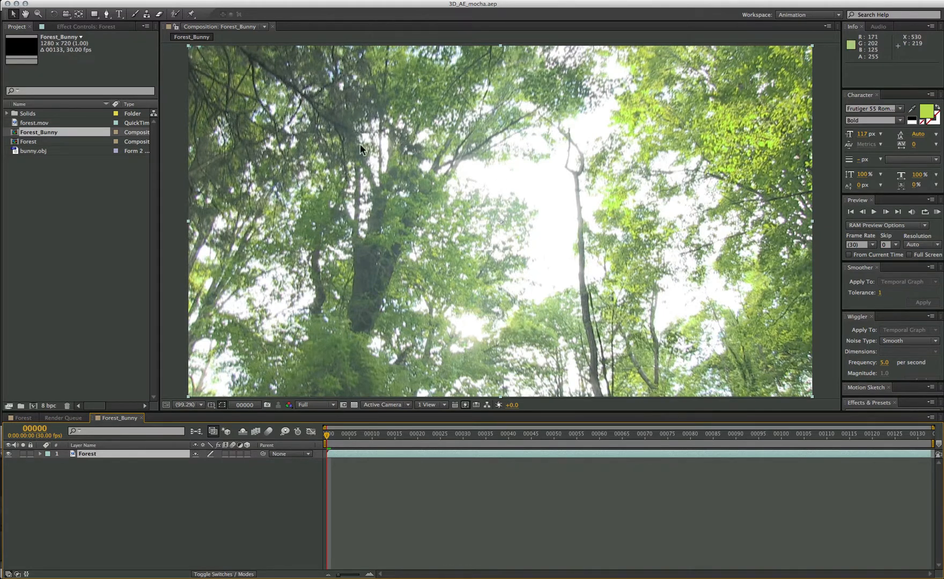
# In After Effects, paste the mocha camera data into the Forest_Bunny composition and look over the added mocha camera and null layers
pyautogui.click(123, 1)
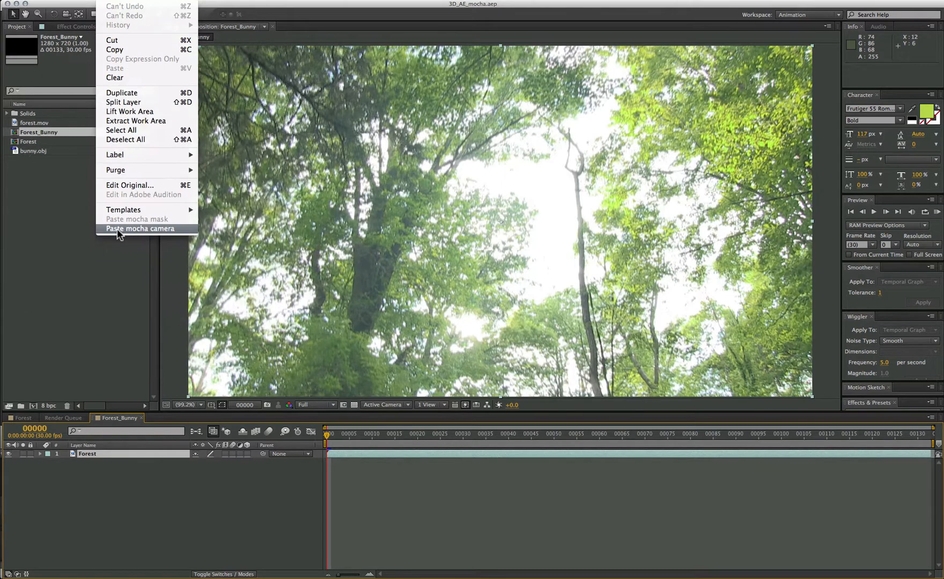
pyautogui.click(124, 227)
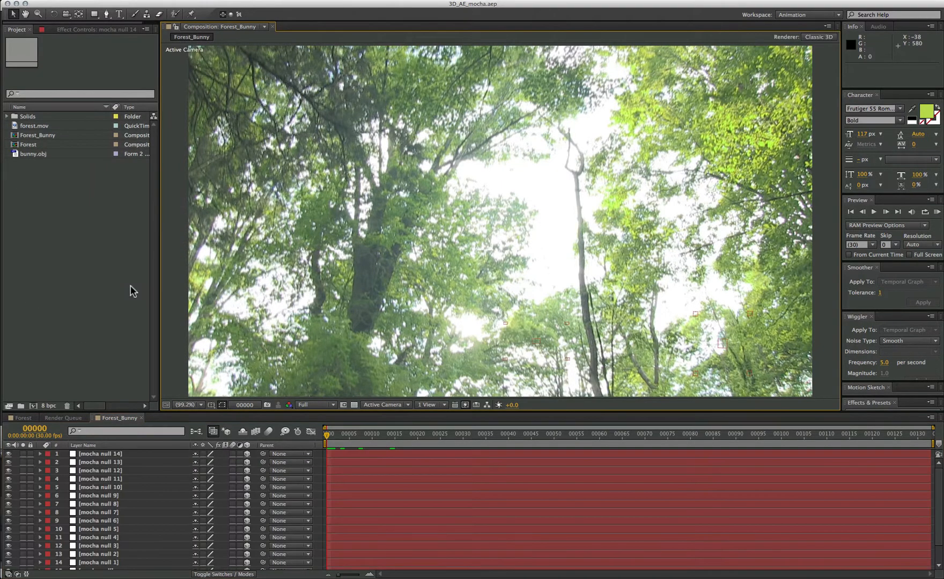
pyautogui.scroll(-2, 115, 477)
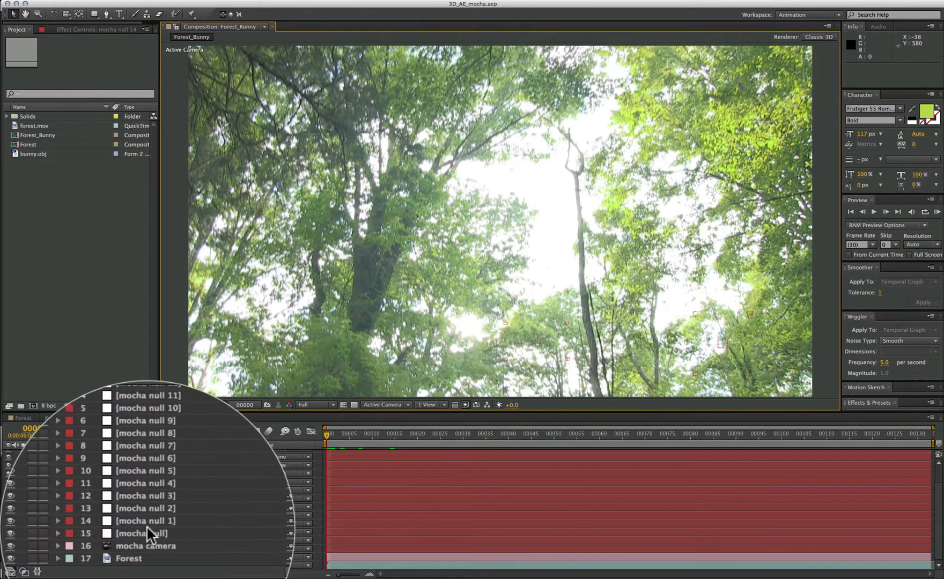
pyautogui.click(137, 557)
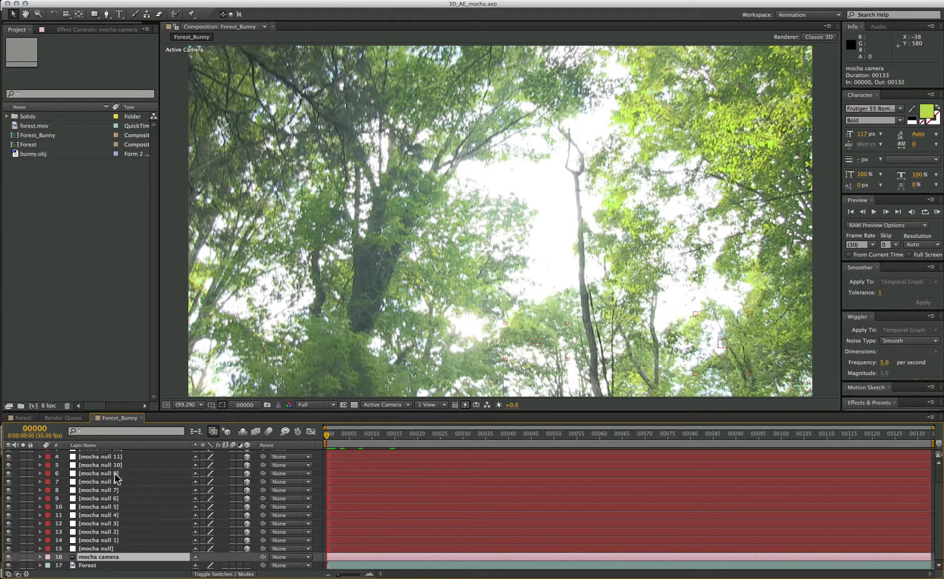
pyautogui.scroll(3, 111, 502)
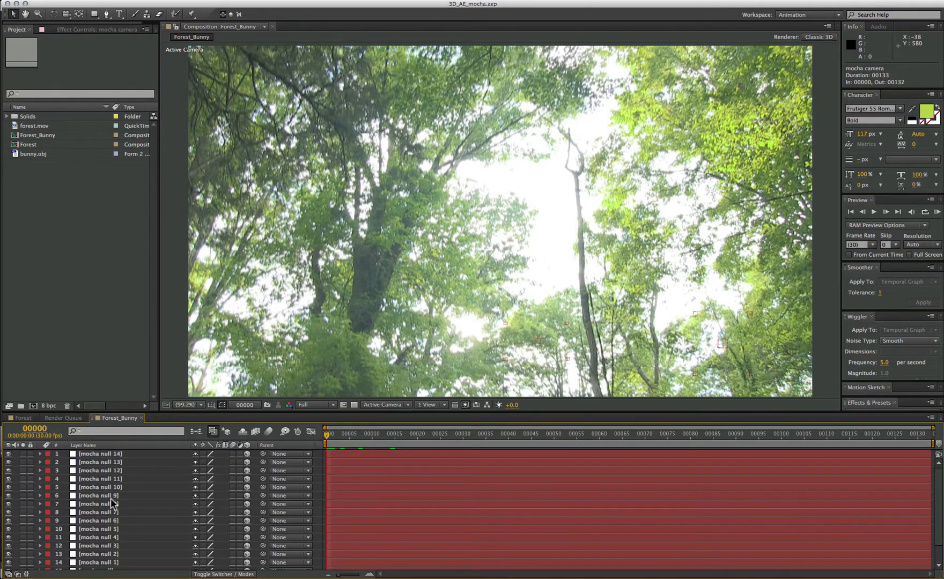
# Select all the mocha null layers, scrub to frame 123 to check how they follow the footage, and deselect them
pyautogui.click(115, 454)
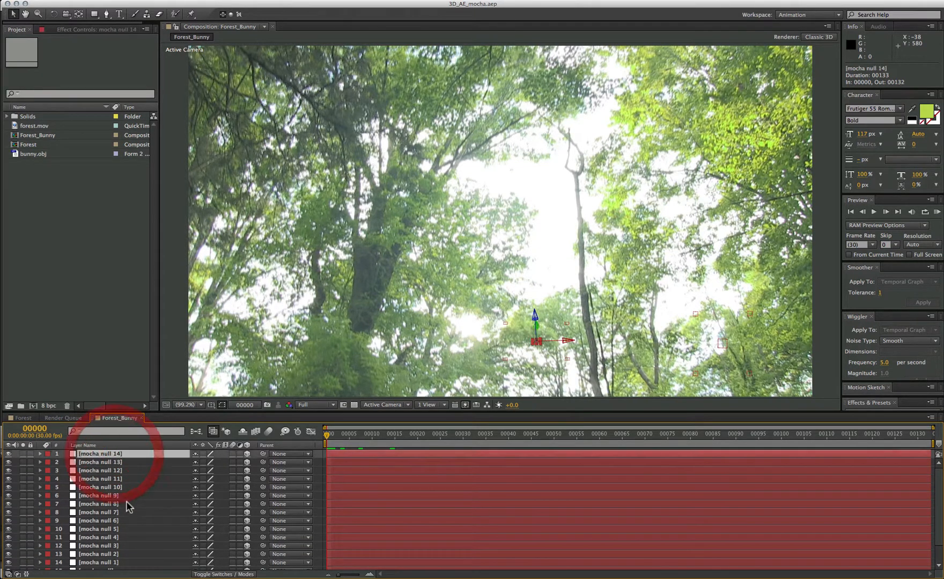
pyautogui.scroll(-3, 125, 507)
pyautogui.keyDown('shift'); pyautogui.click(110, 549); pyautogui.keyUp('shift')
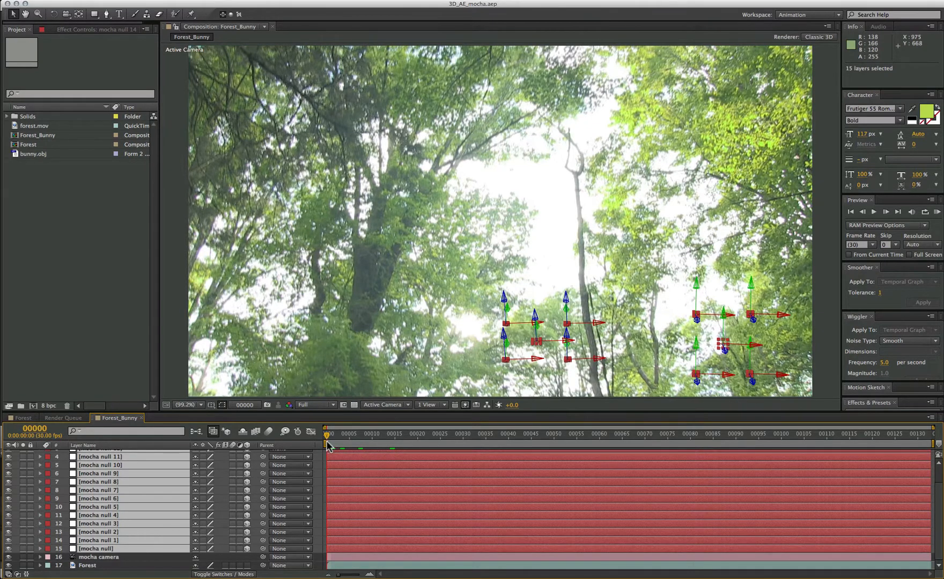
pyautogui.moveTo(328, 440); pyautogui.dragTo(462, 441)
pyautogui.moveTo(659, 448); pyautogui.dragTo(700, 440)
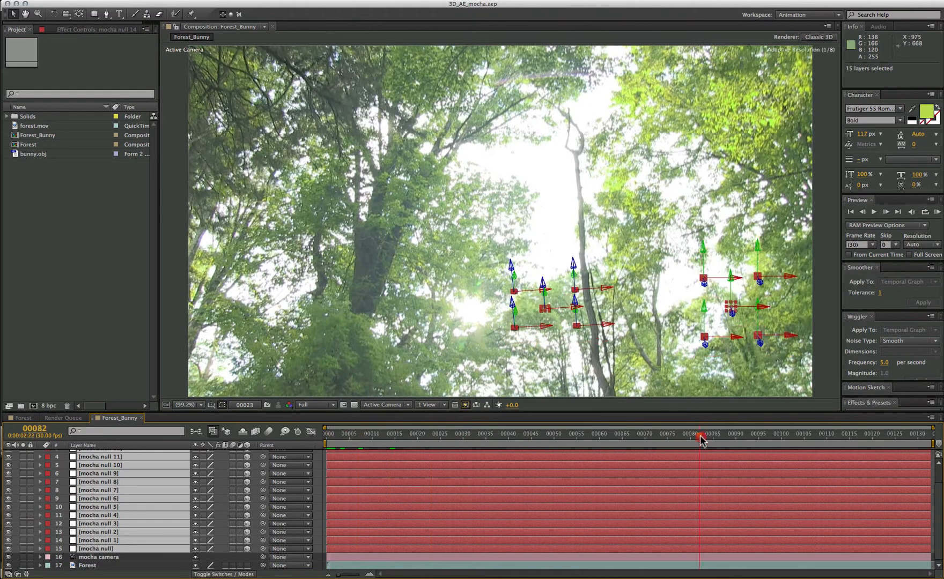
pyautogui.moveTo(804, 437); pyautogui.dragTo(883, 436)
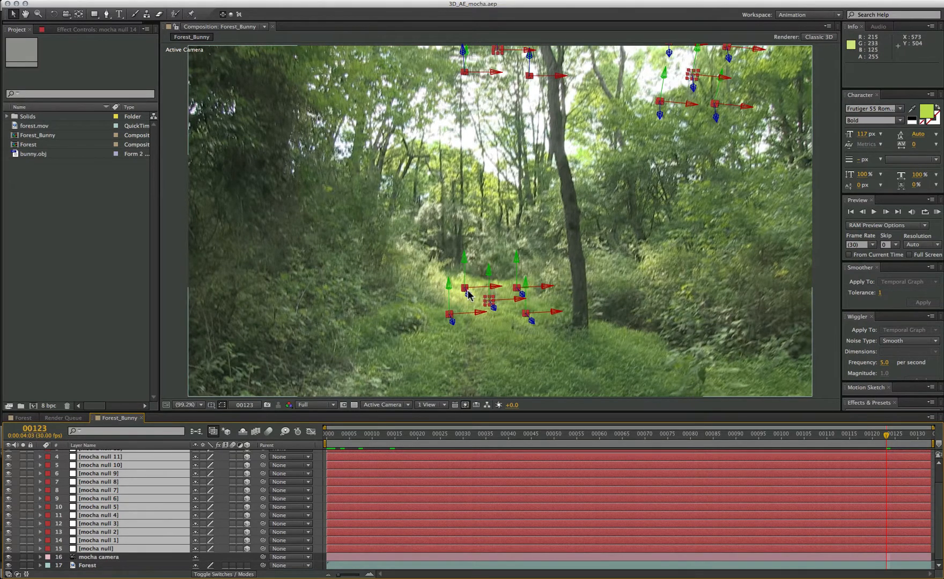
pyautogui.click(501, 266)
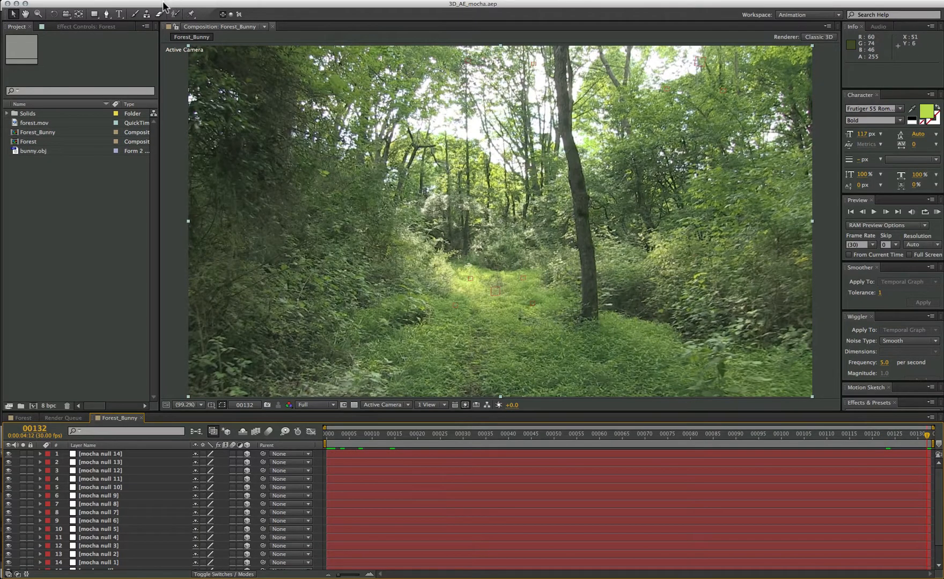
# Add the three-line title "A Walk / In The / Forest" at frame 132 and move it to about 518.6, 284.7
pyautogui.click(118, 14)
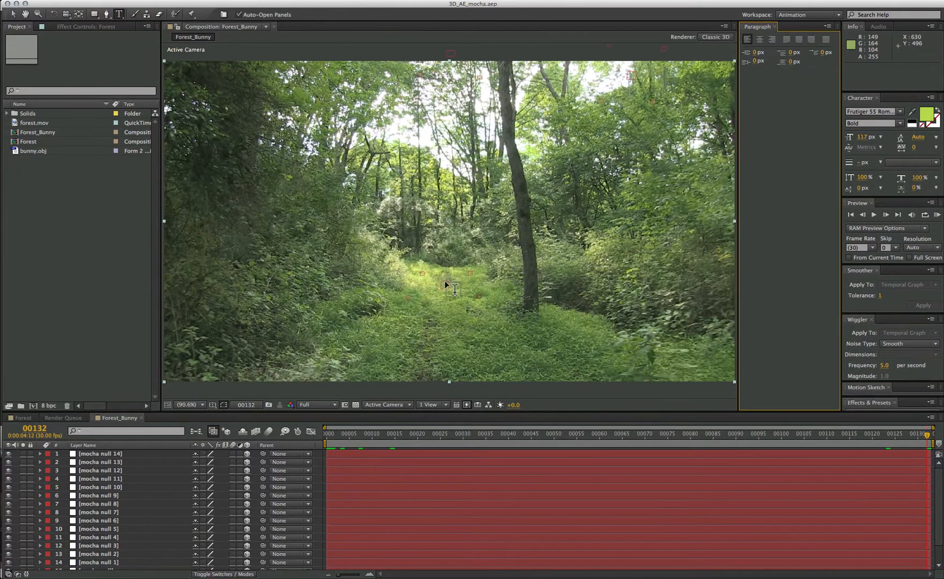
pyautogui.click(446, 285)
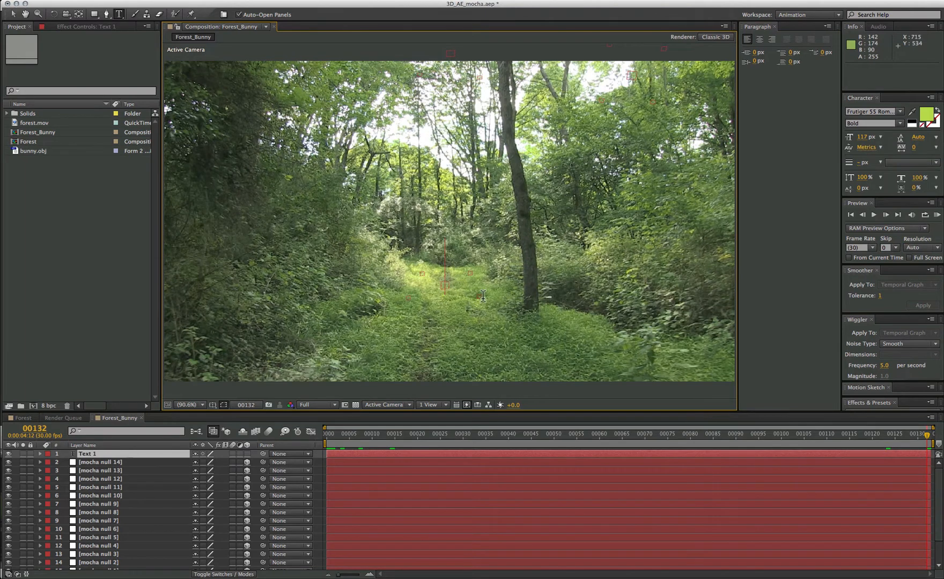
pyautogui.write('A')
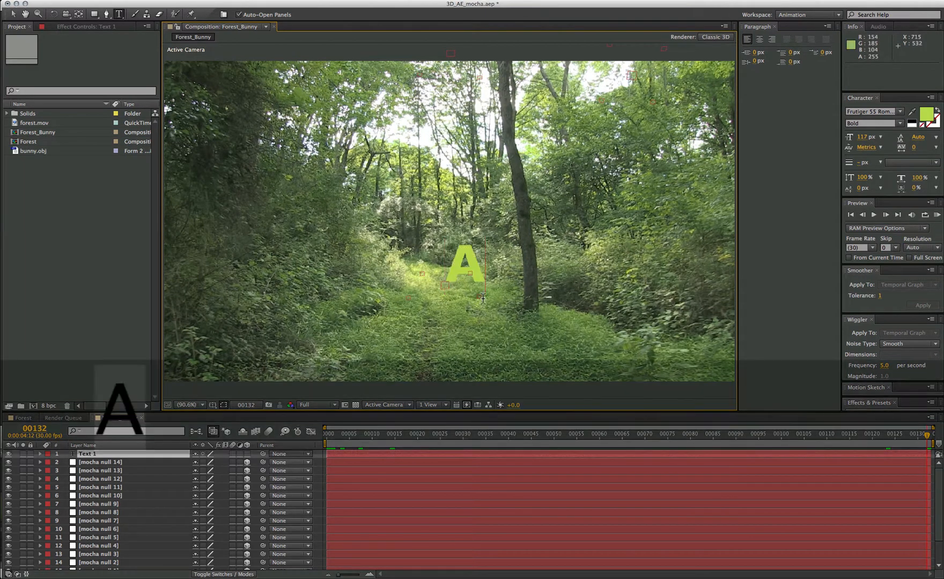
pyautogui.write(' Walk')
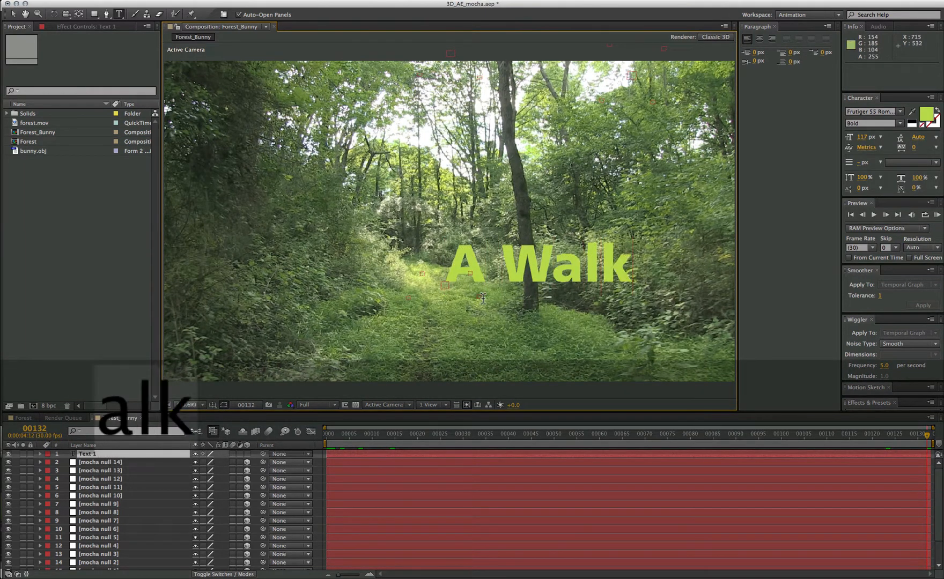
pyautogui.press('Return')
pyautogui.write('In')
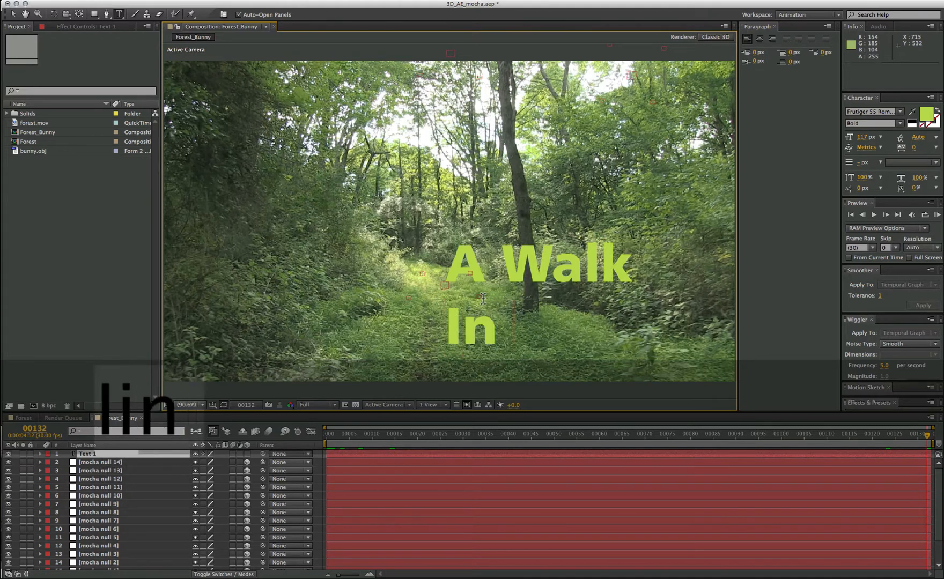
pyautogui.write(' The')
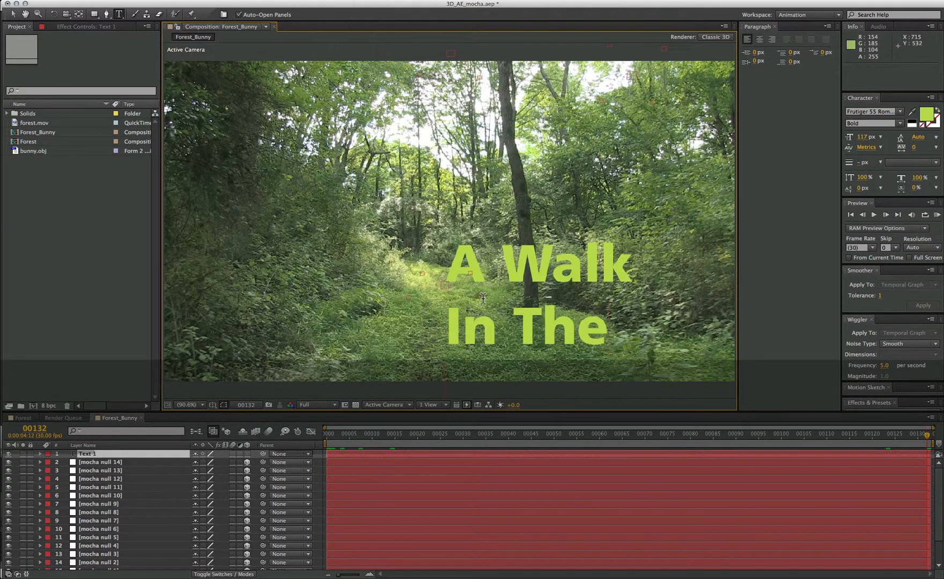
pyautogui.press('Return')
pyautogui.write('Forest')
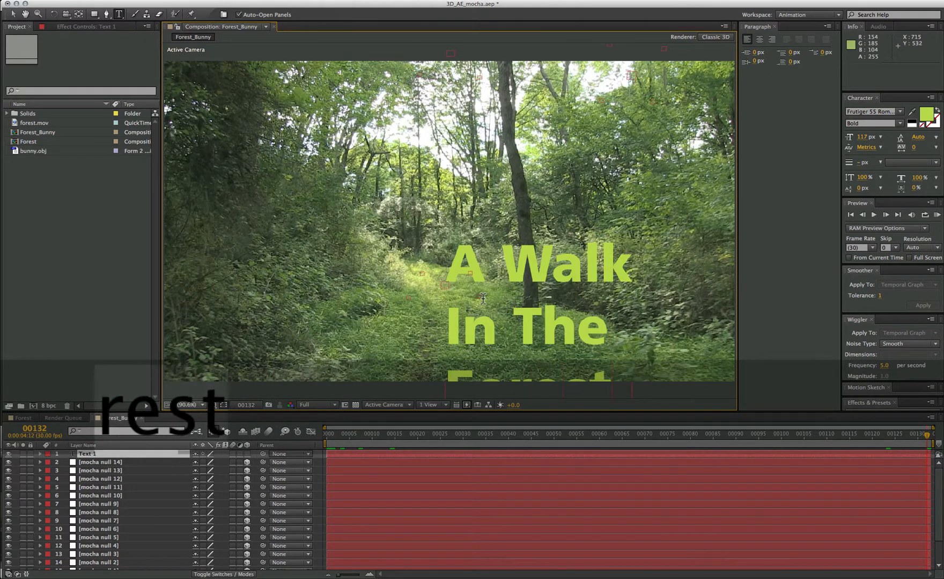
pyautogui.press('Escape')
pyautogui.press('v')
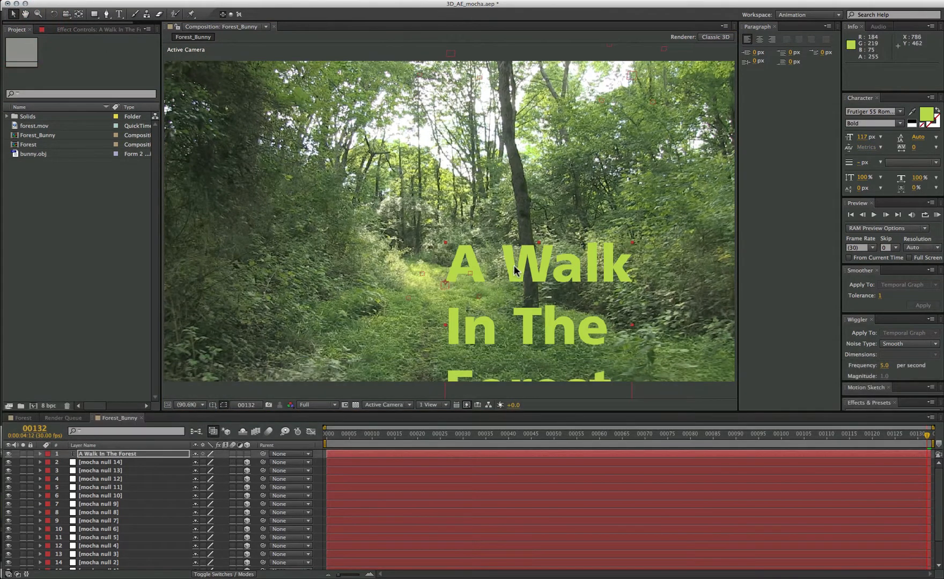
pyautogui.moveTo(514, 269); pyautogui.dragTo(464, 175)
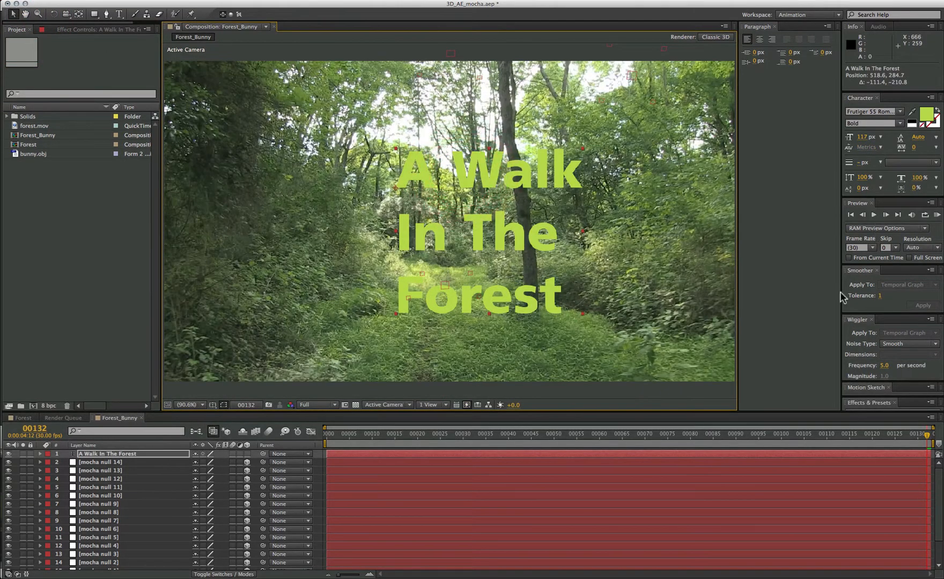
# Center-align the title text and make its layer a 3D layer
pyautogui.click(759, 38)
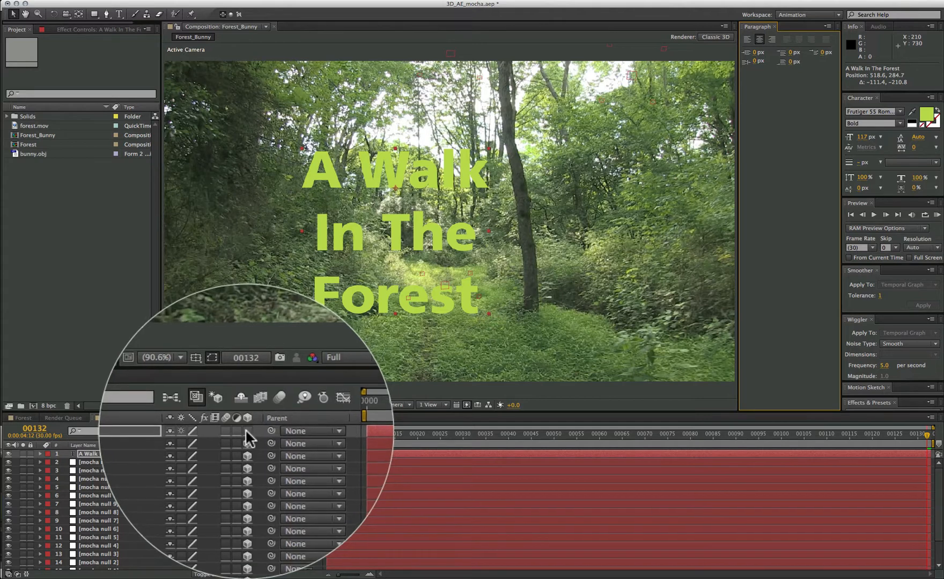
pyautogui.click(246, 453)
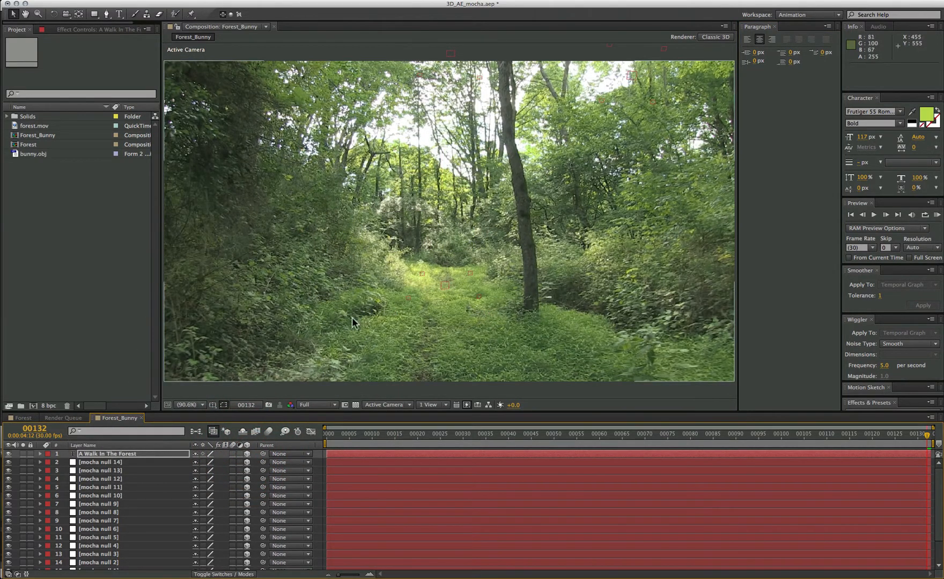
pyautogui.click(117, 454)
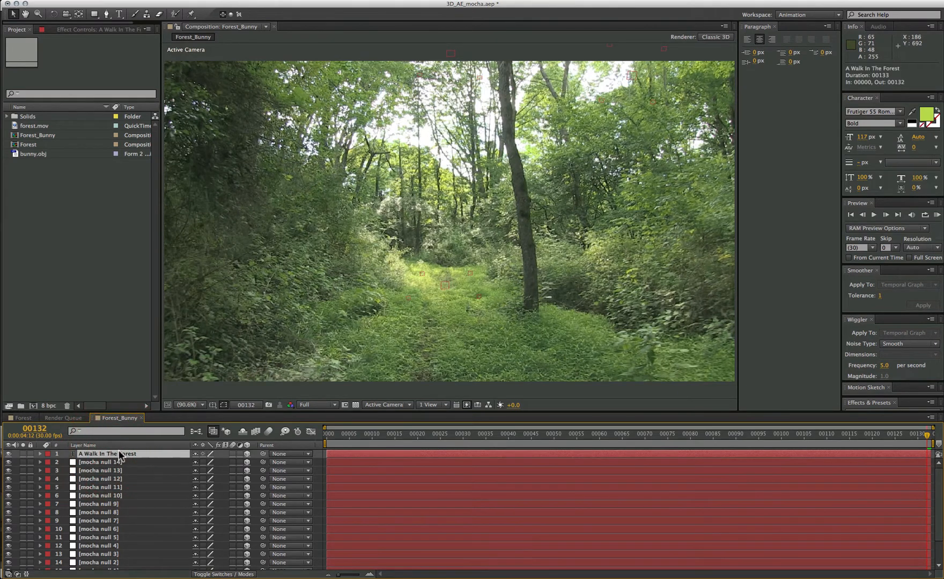
# Select the central ground null, mocha null 4, and reveal the Position properties of that null and the title layer
pyautogui.click(90, 460)
pyautogui.click(446, 287)
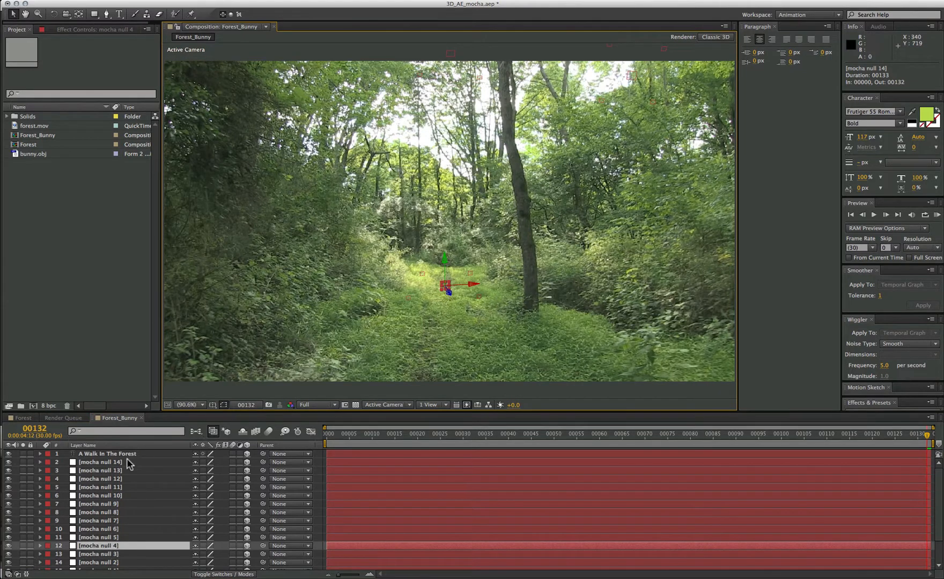
pyautogui.press('p')
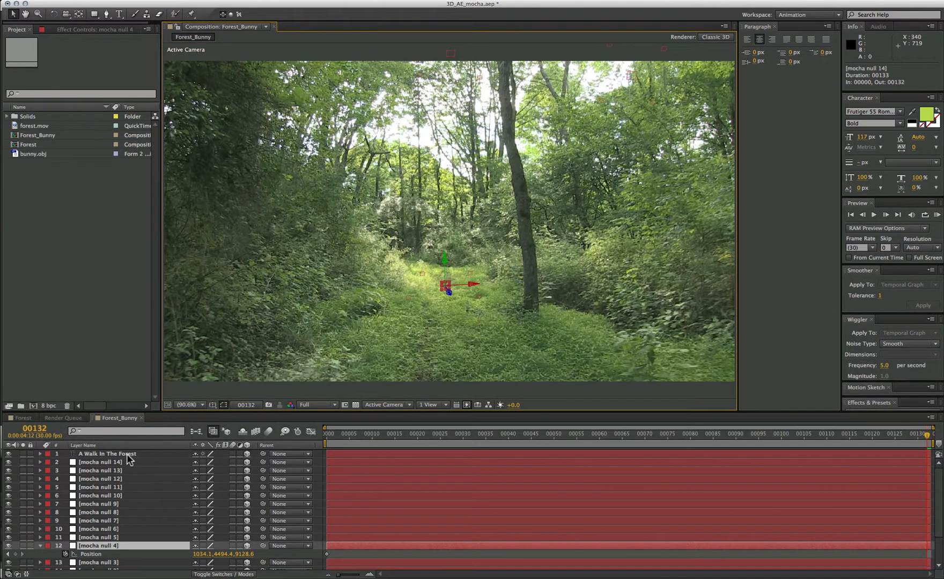
pyautogui.click(127, 454)
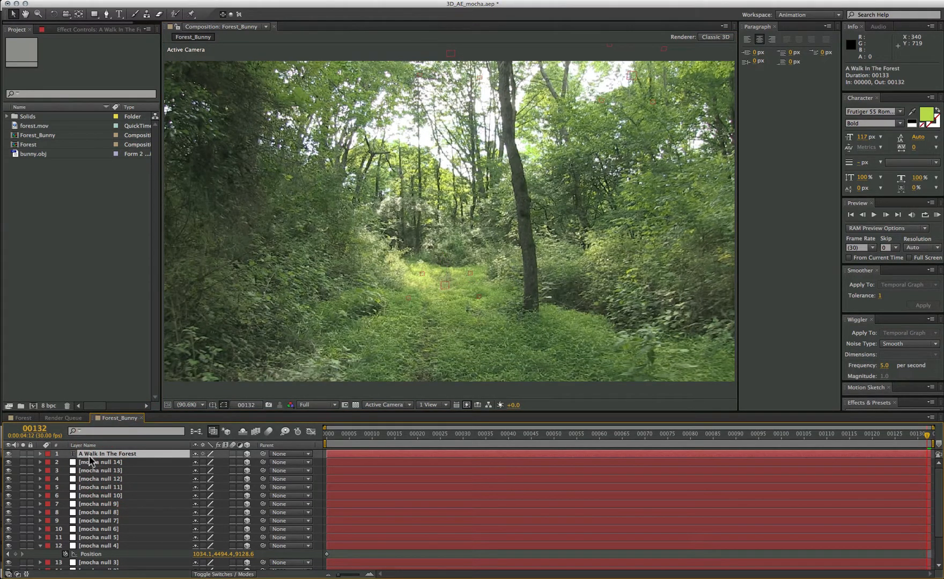
pyautogui.press('p')
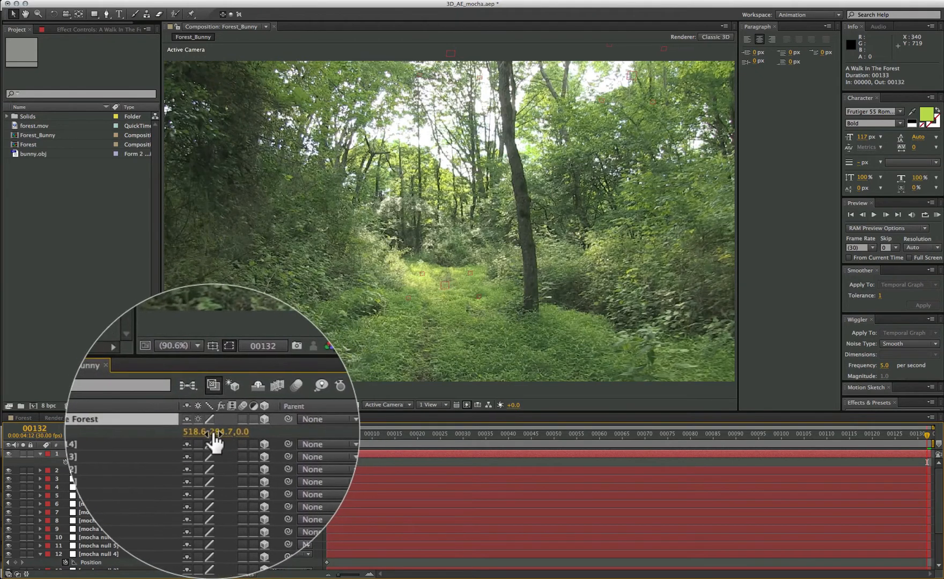
# Copy the X, Y and Z position of mocha null 4 to the title layer: 1034.1, 4494.4, 9128.6
pyautogui.click(192, 557)
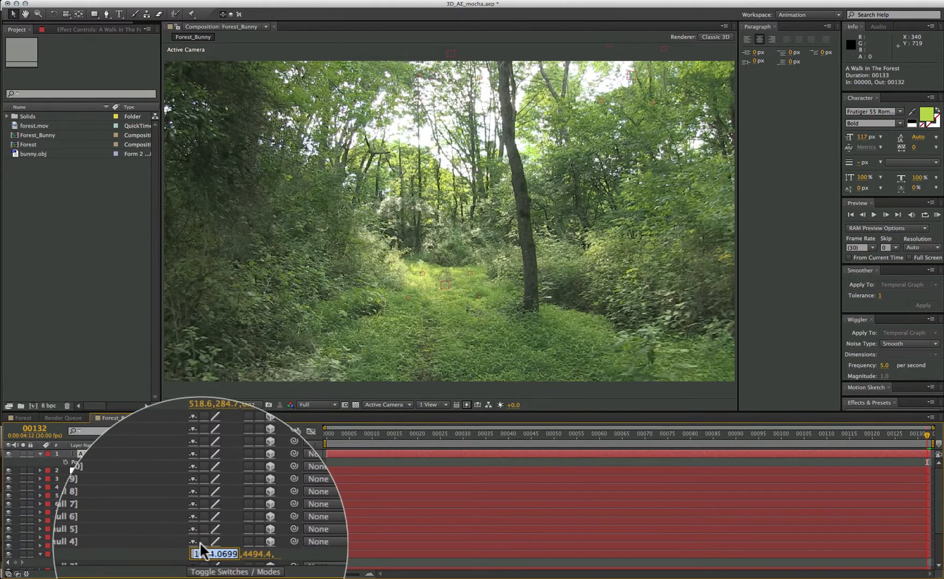
pyautogui.click(200, 431)
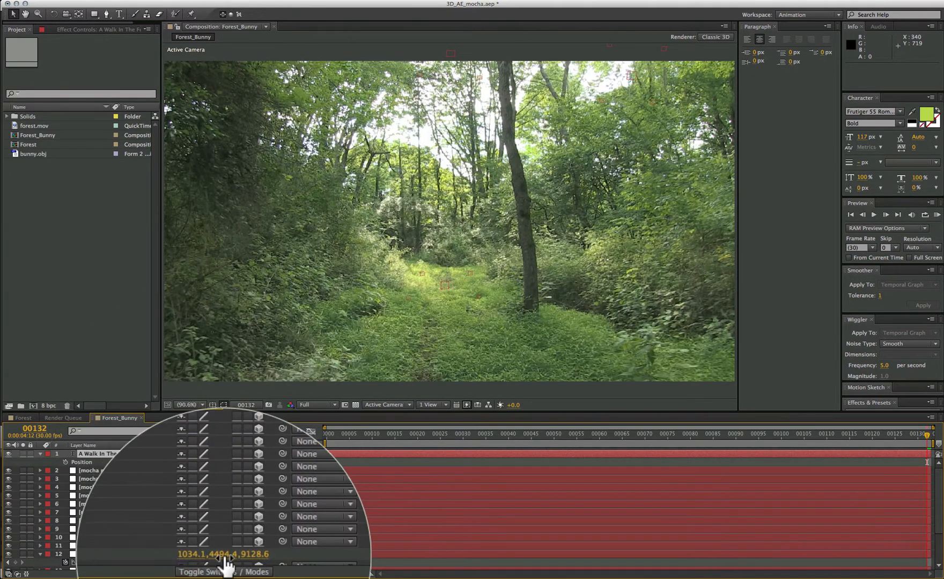
pyautogui.click(224, 557)
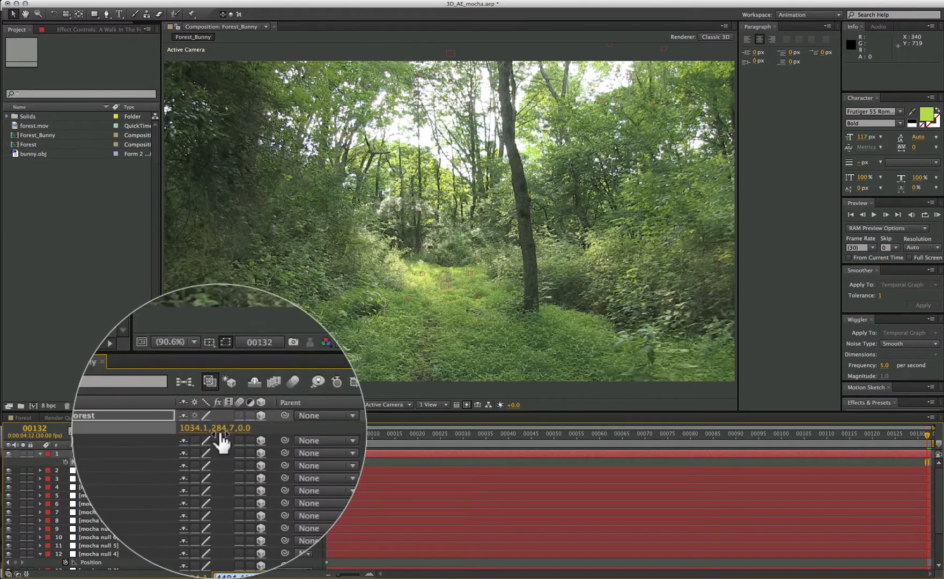
pyautogui.click(220, 437)
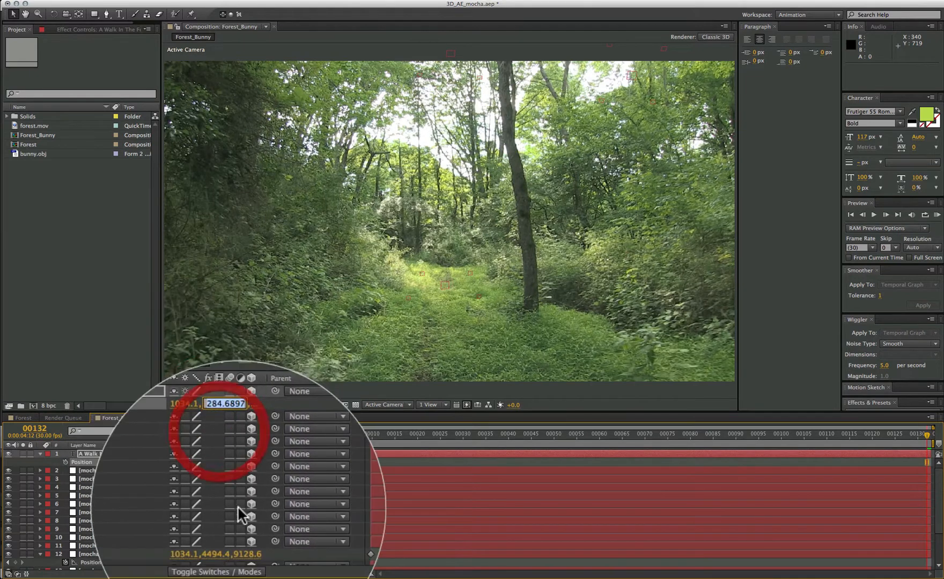
pyautogui.click(248, 554)
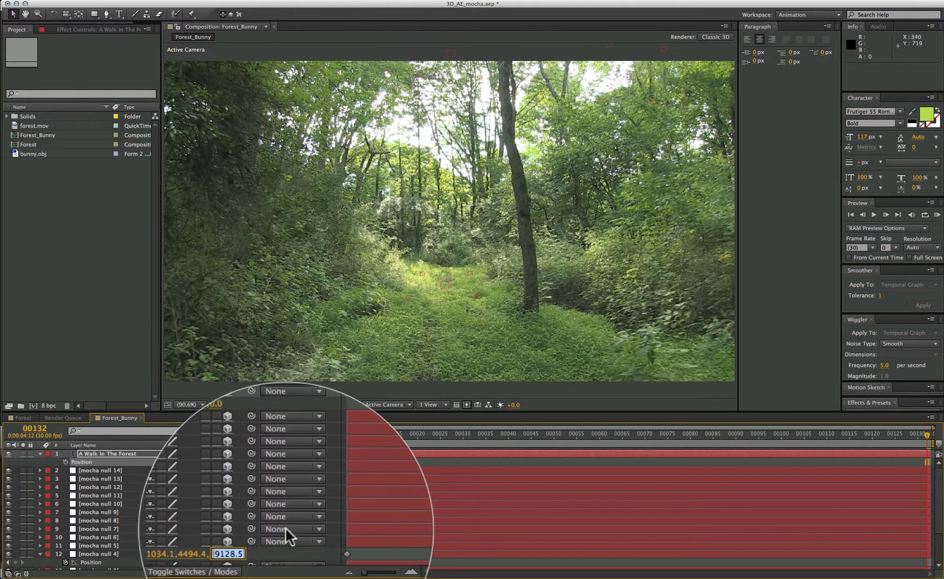
pyautogui.click(242, 436)
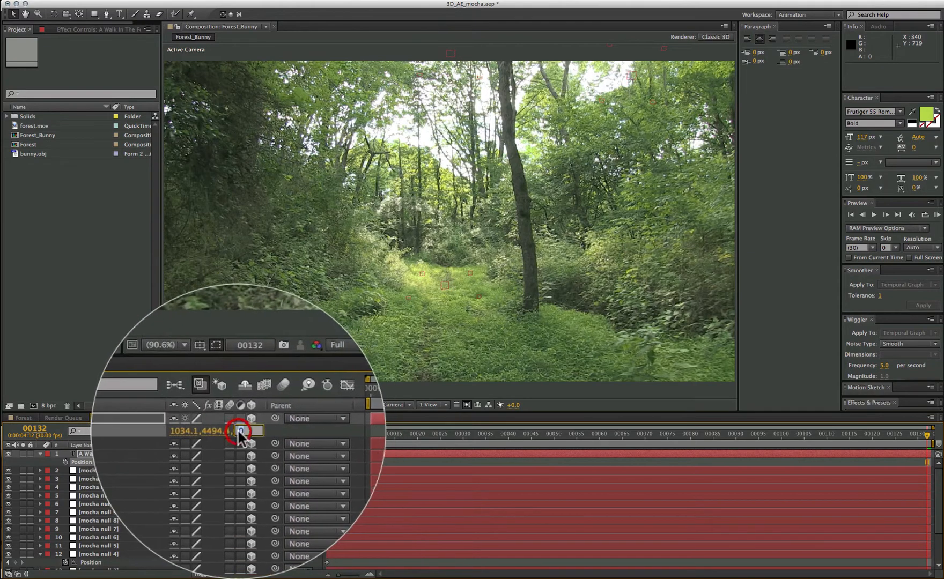
pyautogui.press('super+v')
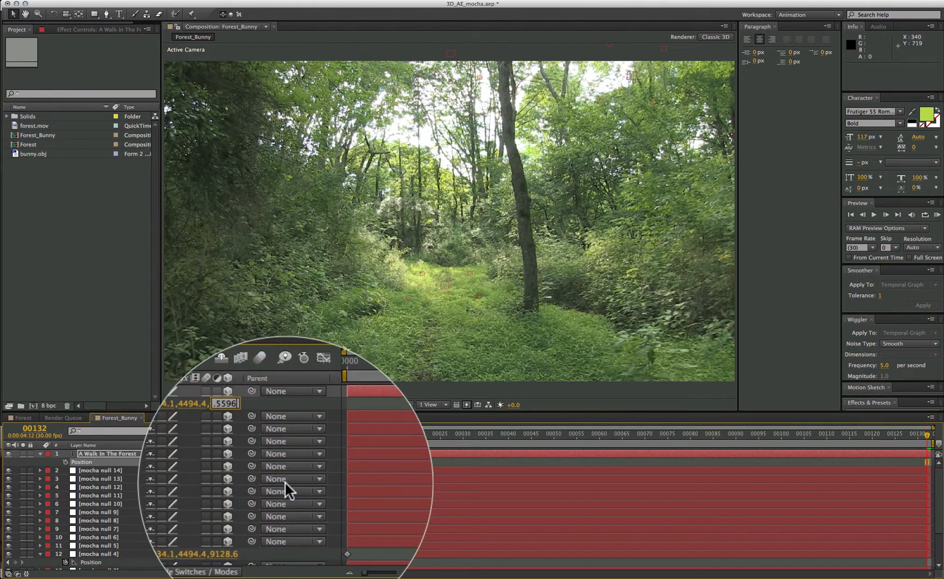
pyautogui.press('Return')
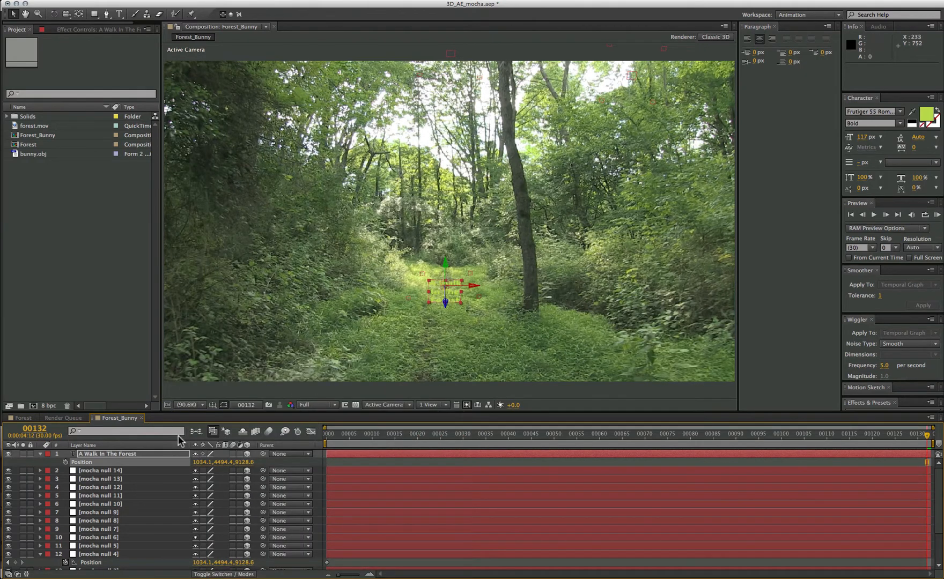
# Scale the title layer to 339% and raise it along its Y axis to about 3555.3
pyautogui.click(134, 451)
pyautogui.press('s')
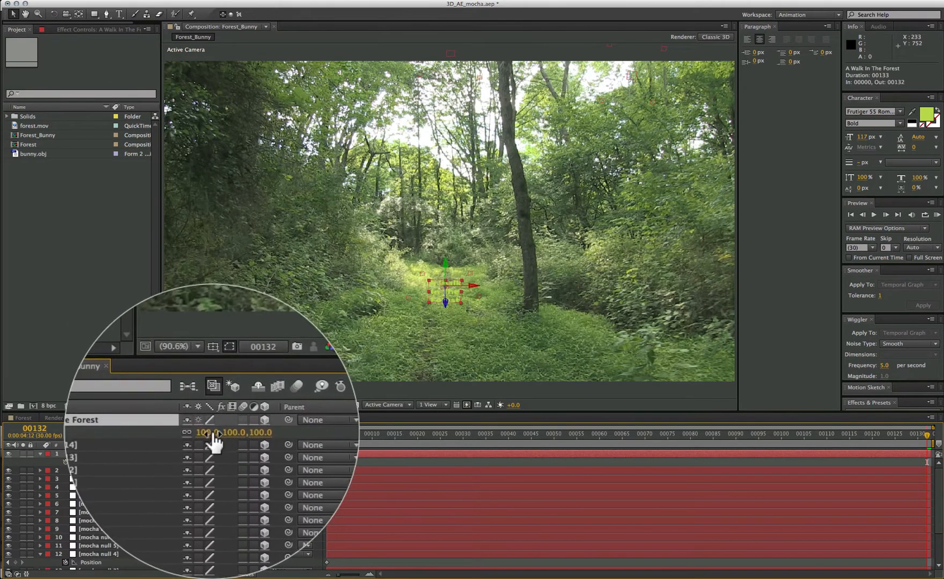
pyautogui.moveTo(210, 432); pyautogui.dragTo(301, 432)
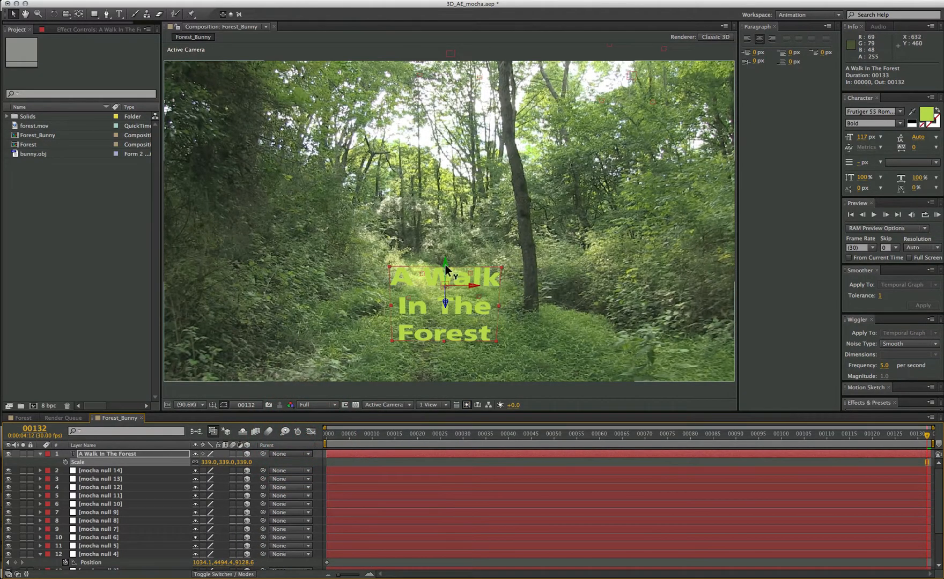
pyautogui.moveTo(445, 265); pyautogui.dragTo(418, 2)
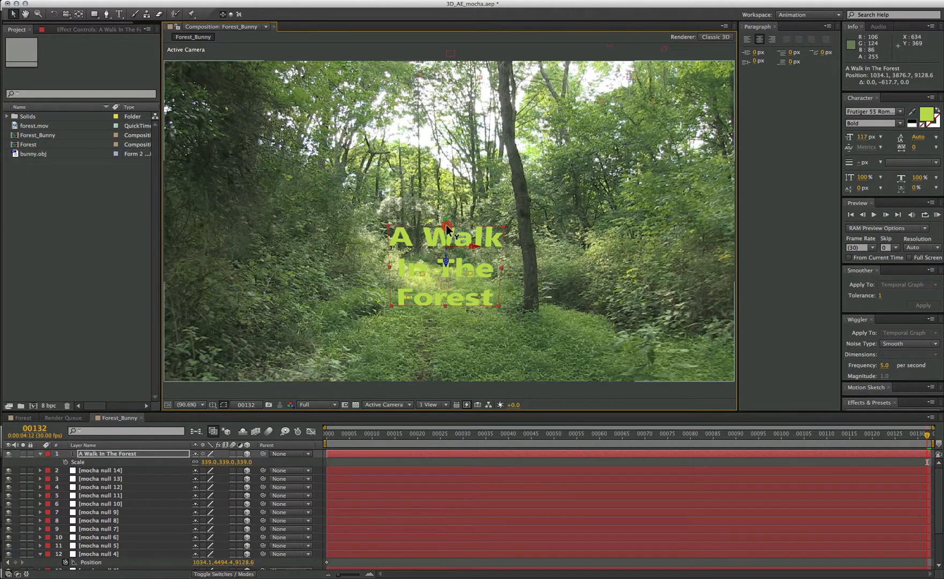
pyautogui.moveTo(447, 229); pyautogui.dragTo(429, 80)
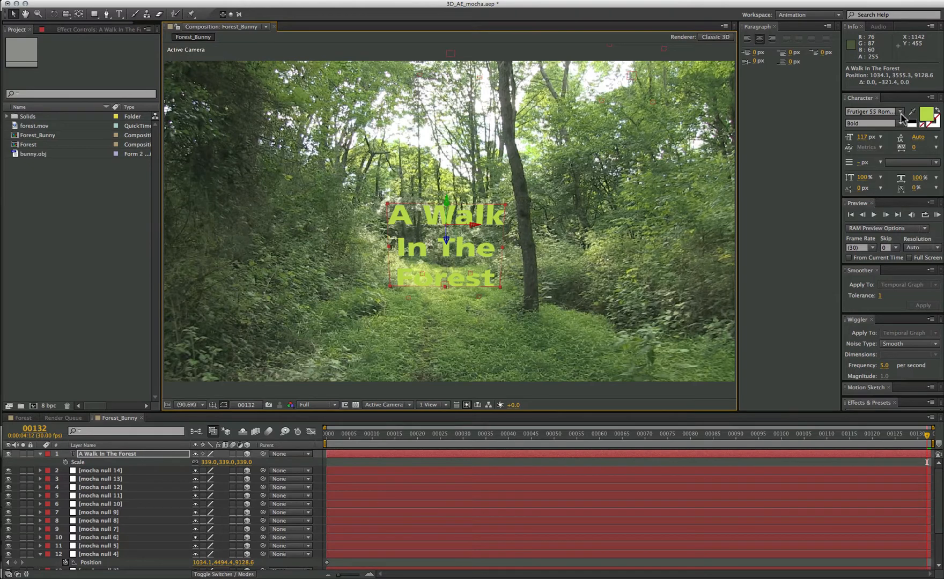
# Set the title's text color to the dark green 2A3125 sampled from the tree trunk beside it
pyautogui.click(927, 115)
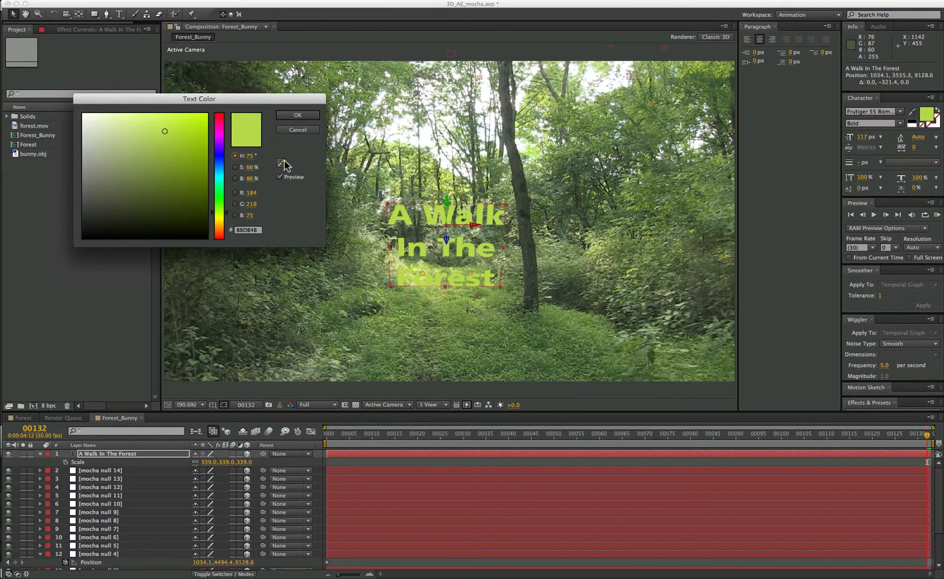
pyautogui.click(282, 164)
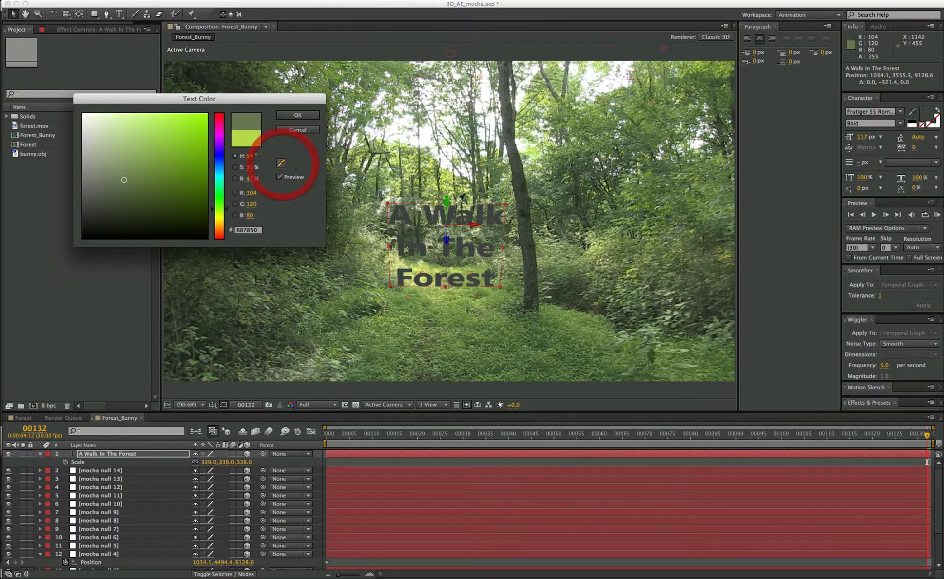
pyautogui.click(528, 211)
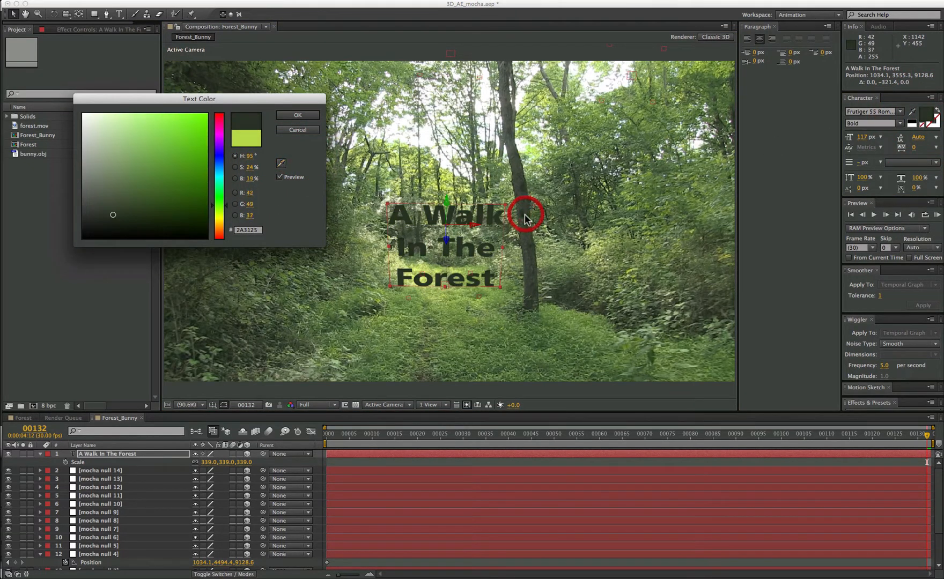
pyautogui.click(298, 116)
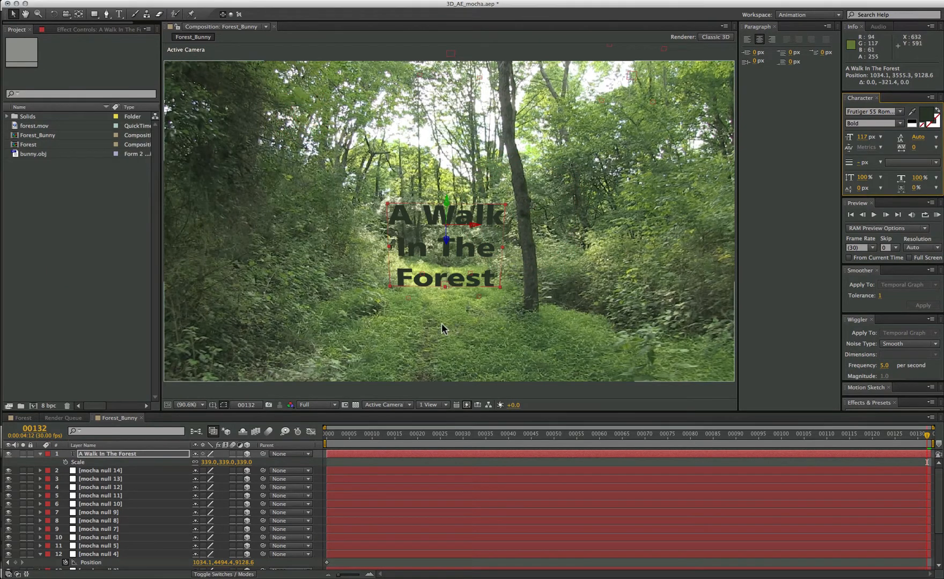
pyautogui.click(360, 419)
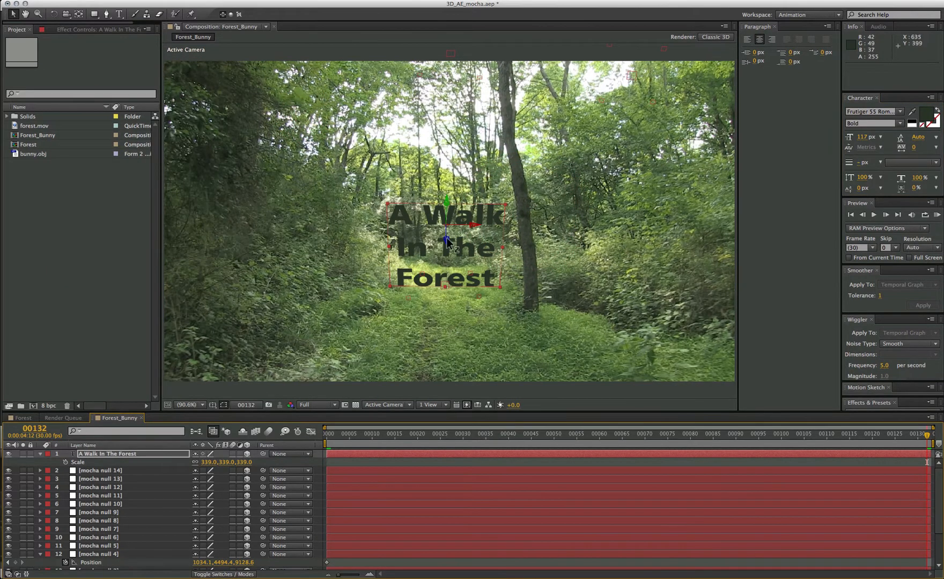
# Set the title layer's X Rotation to -28° so the text faces the camera
pyautogui.click(121, 454)
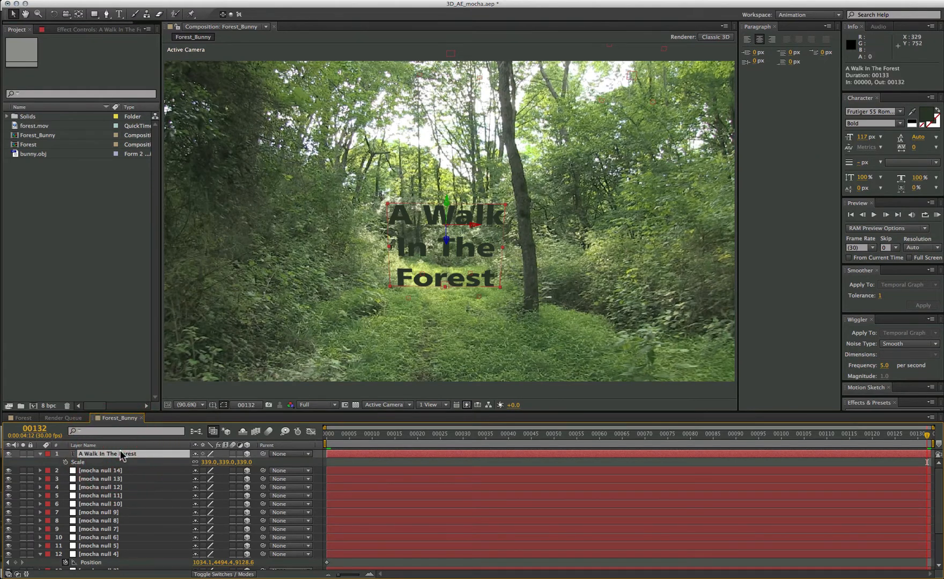
pyautogui.press('r')
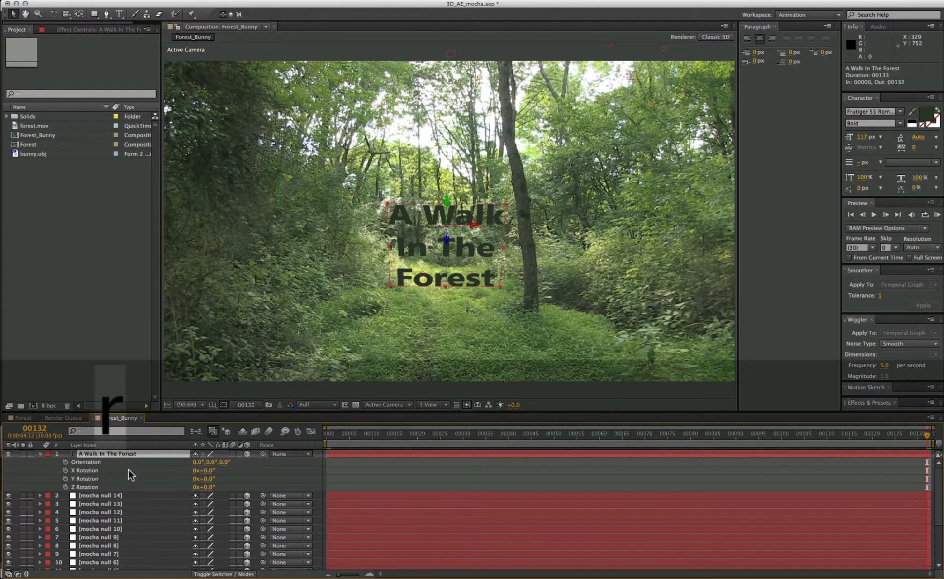
pyautogui.moveTo(209, 486); pyautogui.dragTo(194, 470)
pyautogui.hotkey('ctrl', 'z')
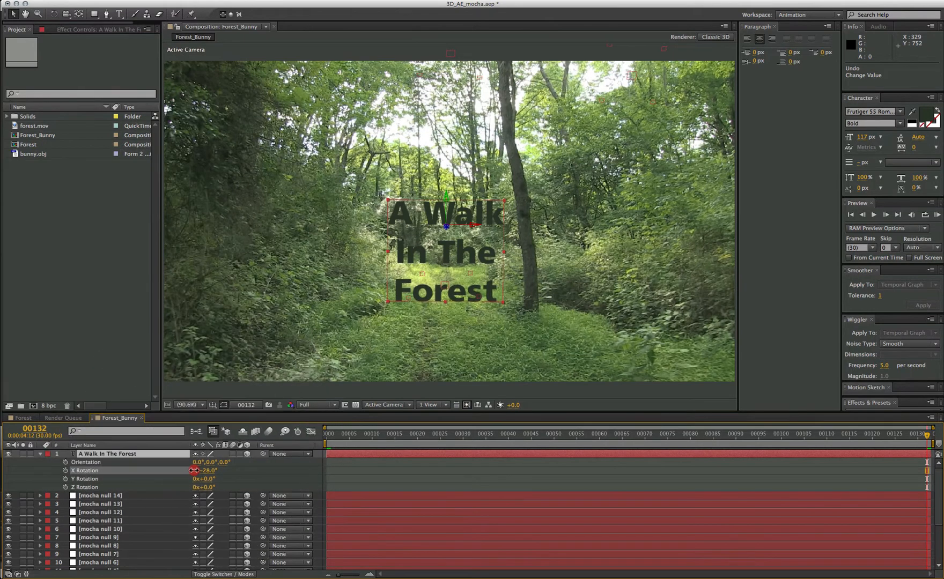
pyautogui.moveTo(193, 470); pyautogui.dragTo(194, 470)
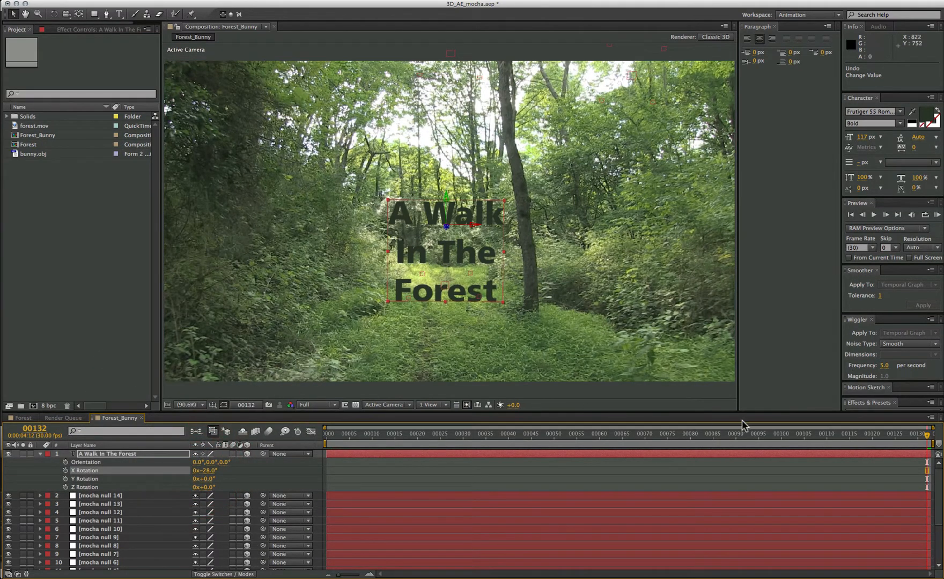
# Scrub back from frame 132 to check the title against the footage, and raise it to about 984.6, 2919.2, 9755.6
pyautogui.moveTo(927, 438); pyautogui.dragTo(890, 438)
pyautogui.moveTo(821, 445); pyautogui.dragTo(767, 446)
pyautogui.moveTo(867, 445); pyautogui.dragTo(928, 439)
pyautogui.moveTo(490, 209); pyautogui.dragTo(443, 126)
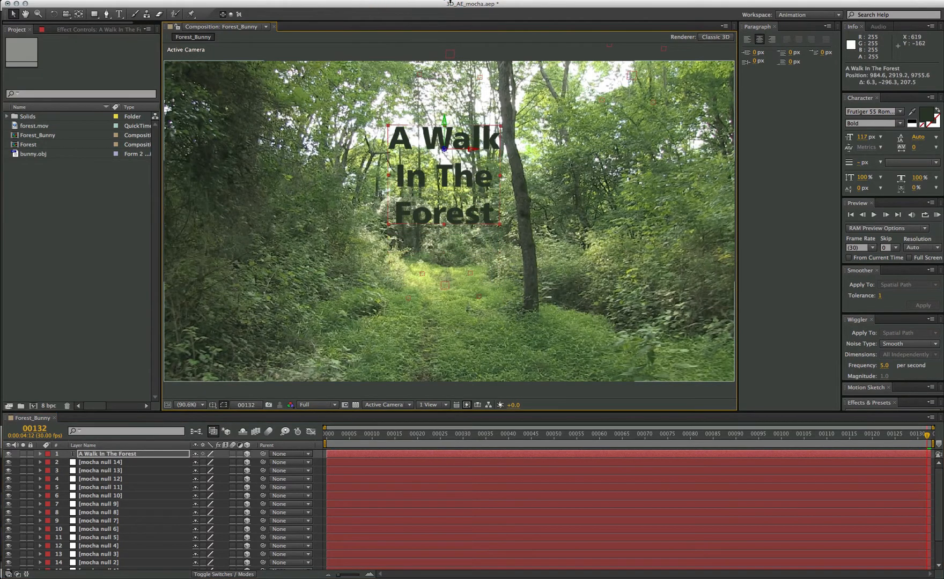
# Raise the title further to about 988.8, 2721.3, 9894.2, and scrub the clip to check its placement through to frame 132
pyautogui.moveTo(929, 436); pyautogui.dragTo(663, 434)
pyautogui.moveTo(467, 257); pyautogui.dragTo(462, 144)
pyautogui.moveTo(663, 435); pyautogui.dragTo(927, 436)
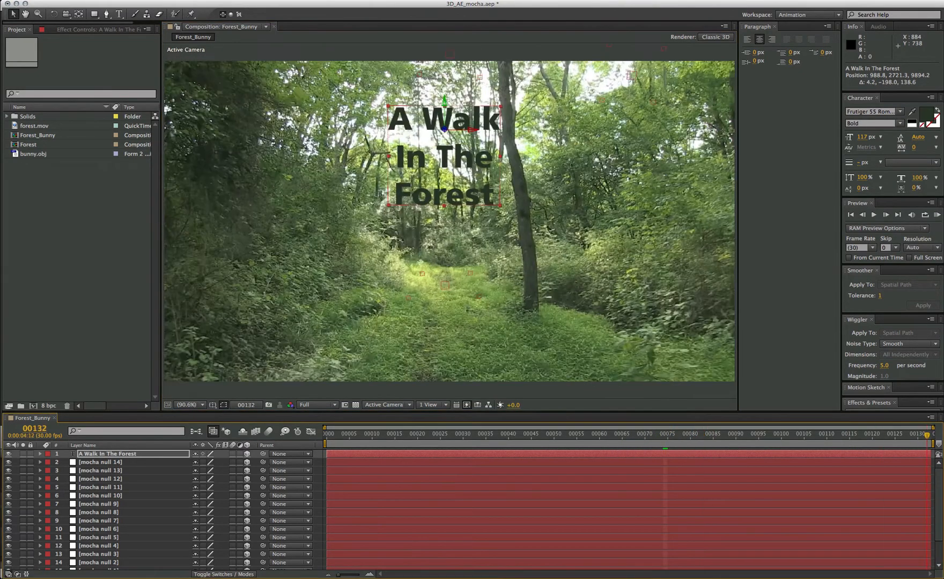
pyautogui.moveTo(679, 437); pyautogui.dragTo(241, 424)
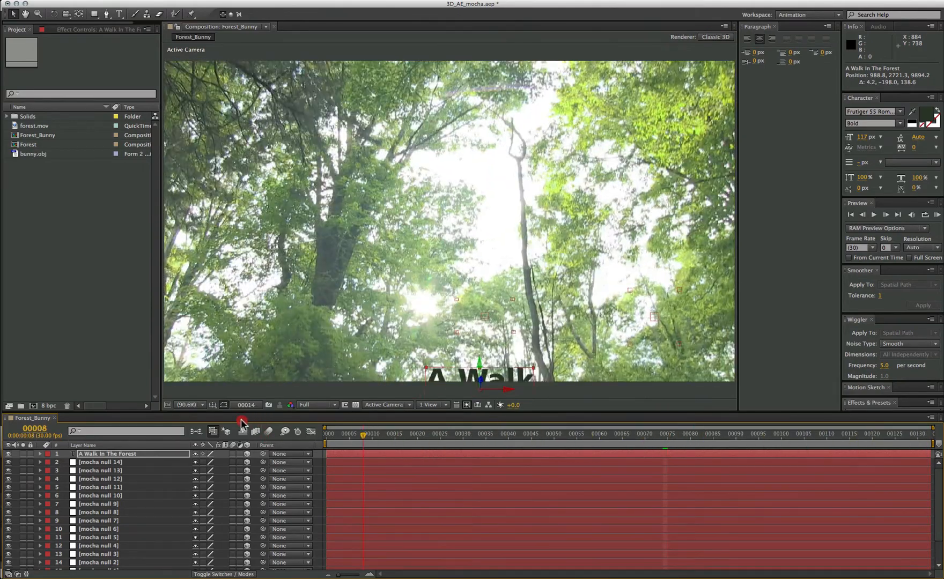
pyautogui.moveTo(747, 450); pyautogui.dragTo(928, 444)
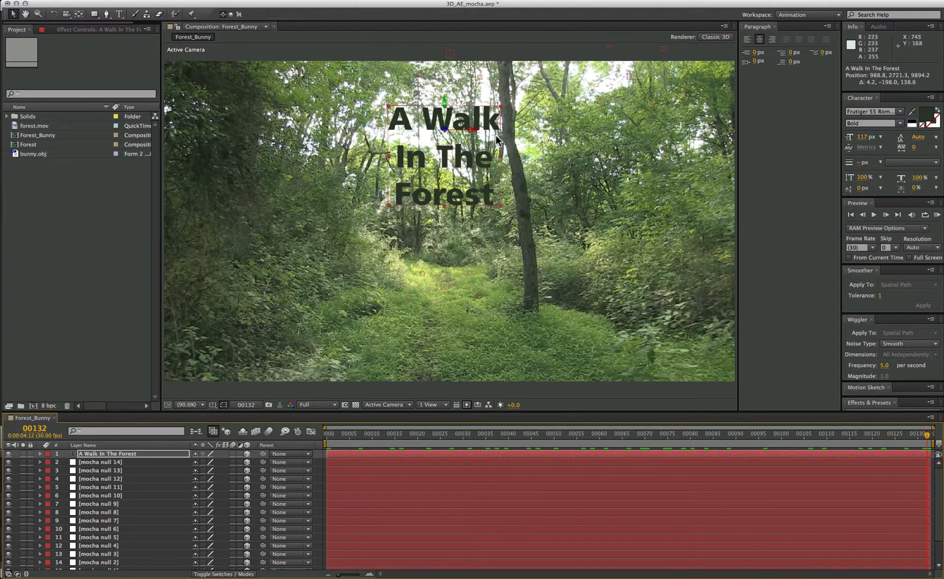
# Shift the title sideways to about 897.2, 2719.9, 9895.1 and preview the composition from the first frame
pyautogui.moveTo(469, 134); pyautogui.dragTo(432, 136)
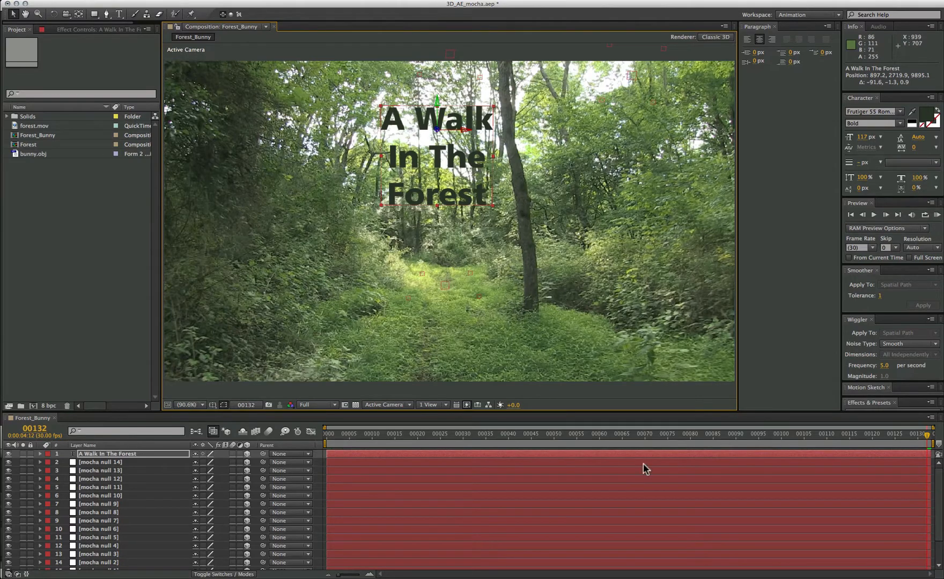
pyautogui.moveTo(925, 434); pyautogui.dragTo(779, 421)
pyautogui.press('Home')
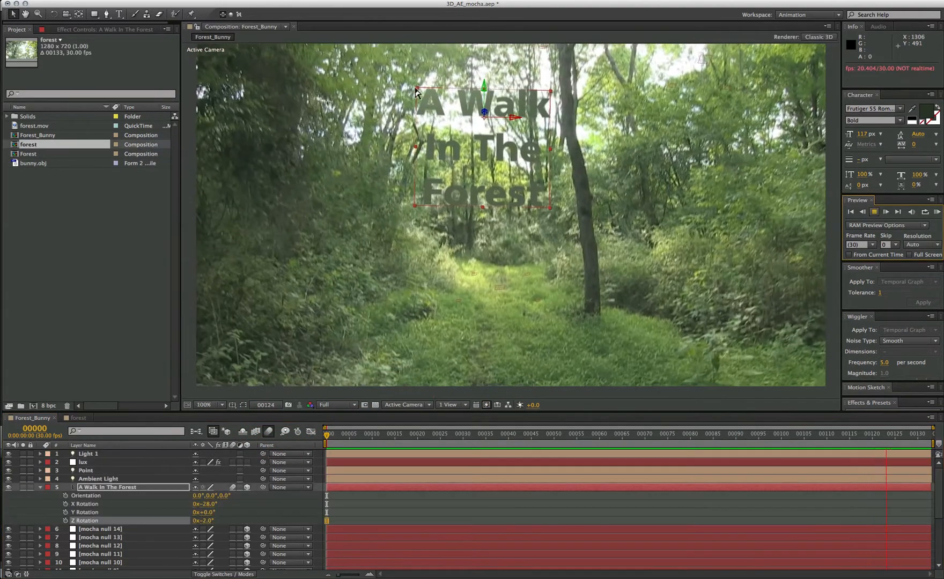
pyautogui.press('space')
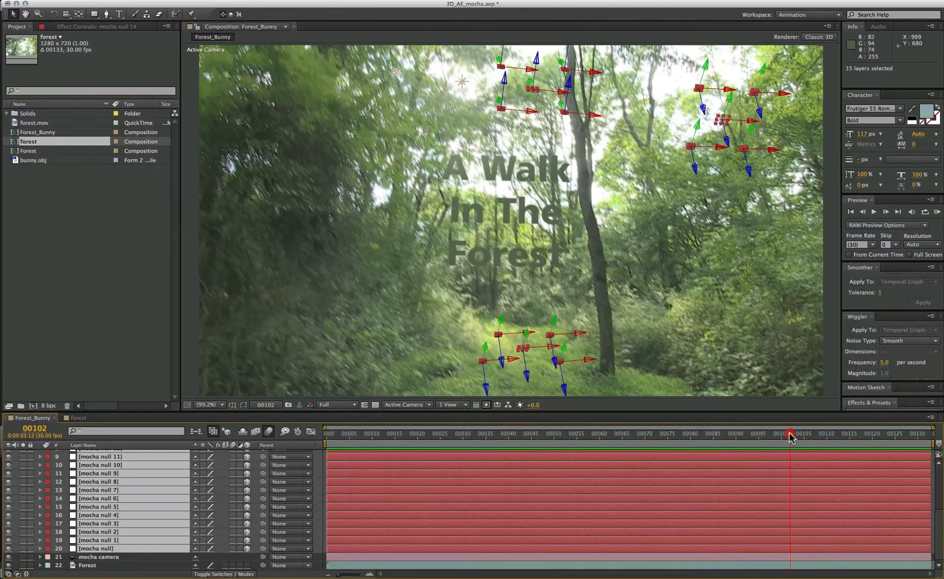
# Scrub around frames 97 to 105 to examine how the mocha nulls follow the scene, comparing with the ground track in mocha Pro
pyautogui.moveTo(790, 436); pyautogui.dragTo(768, 433)
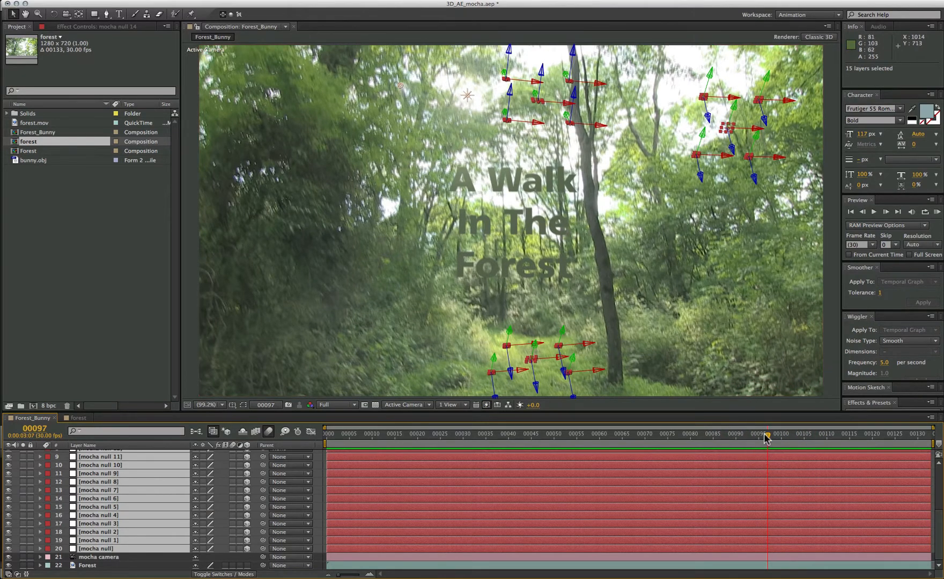
pyautogui.moveTo(767, 437); pyautogui.dragTo(796, 437)
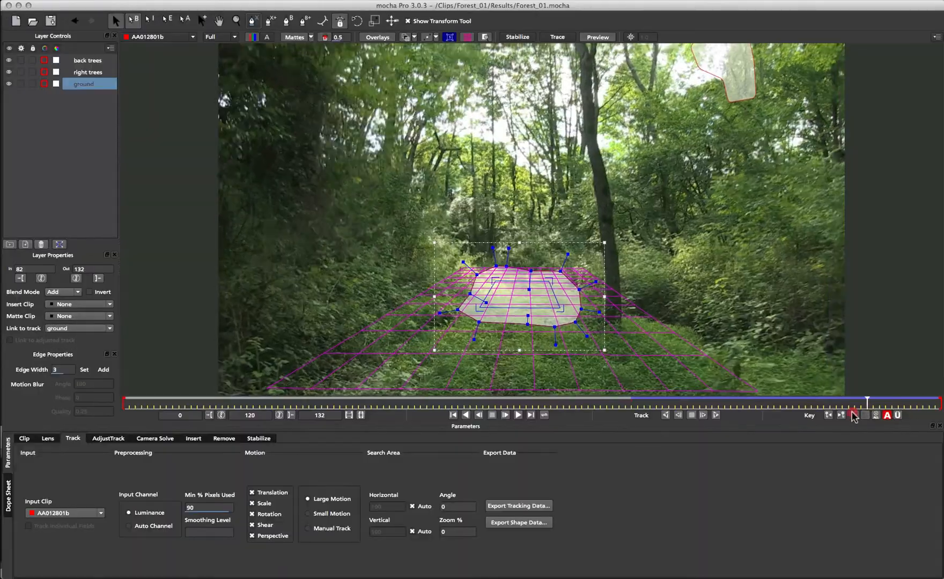
pyautogui.moveTo(852, 411); pyautogui.dragTo(693, 409)
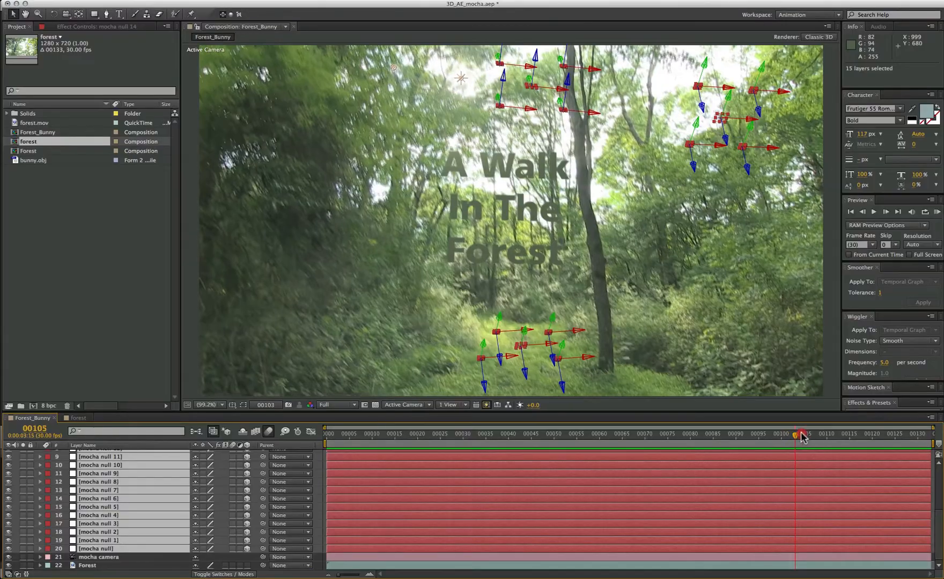
pyautogui.moveTo(801, 436); pyautogui.dragTo(768, 430)
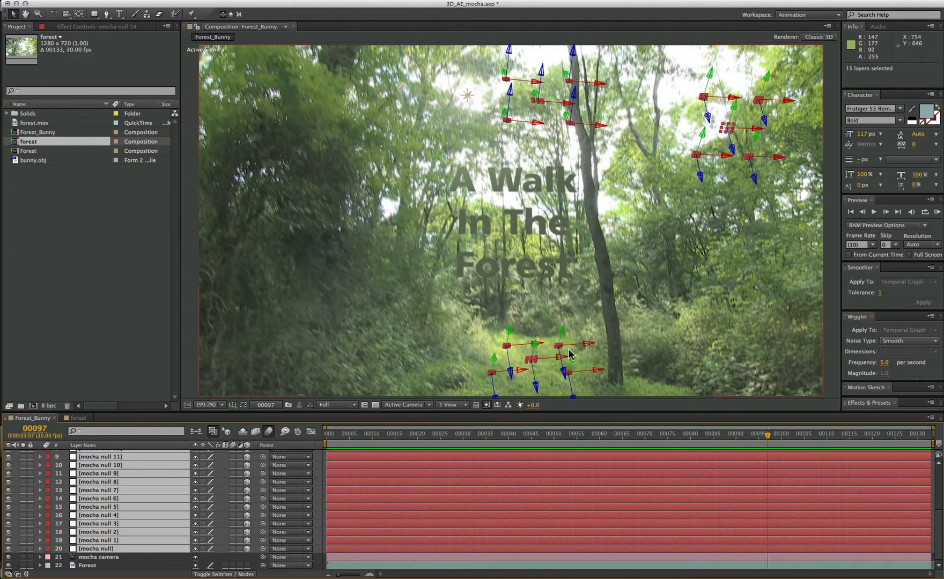
pyautogui.moveTo(767, 435); pyautogui.dragTo(736, 448)
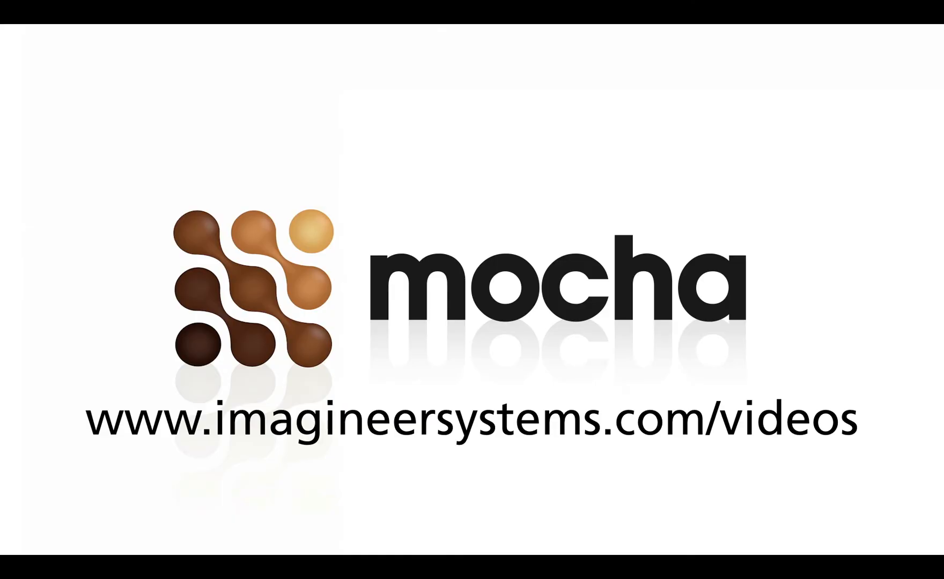